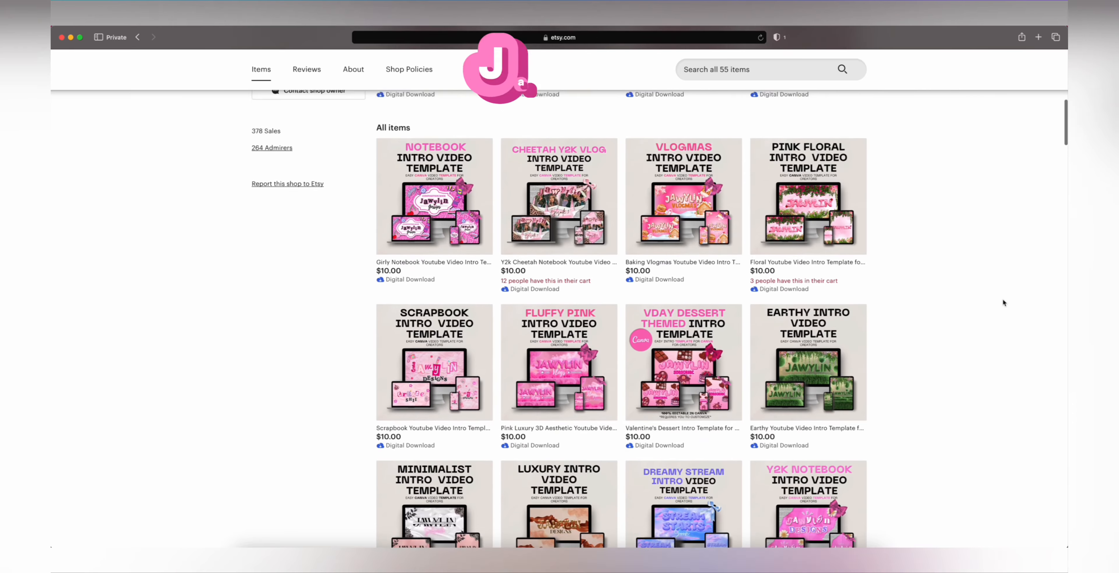
Step: Browse the Jawylin Designs Etsy shop's intro video template listings
{"action": "scroll", "coordinate": [1001, 299], "scroll_direction": "down", "scroll_amount": 10}
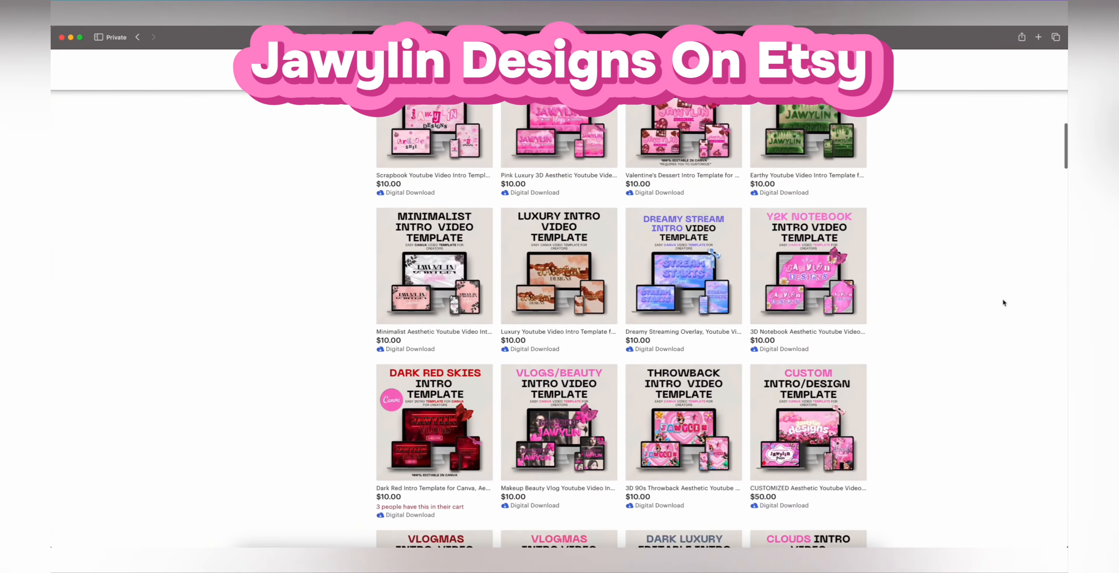
{"action": "scroll", "coordinate": [1002, 298], "scroll_direction": "down", "scroll_amount": 10}
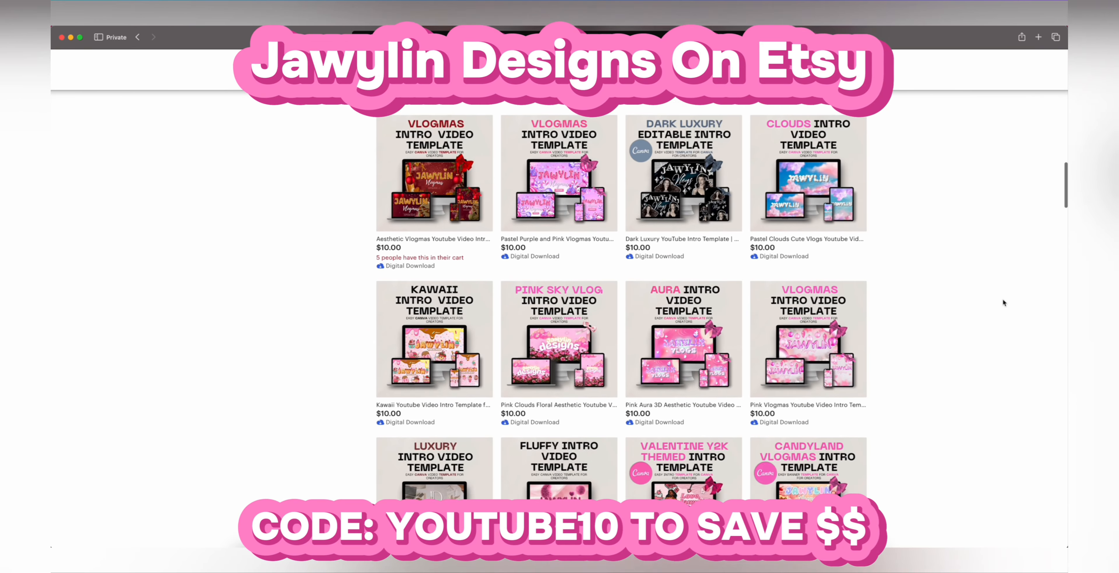
{"action": "scroll", "coordinate": [1003, 300], "scroll_direction": "down", "scroll_amount": 5}
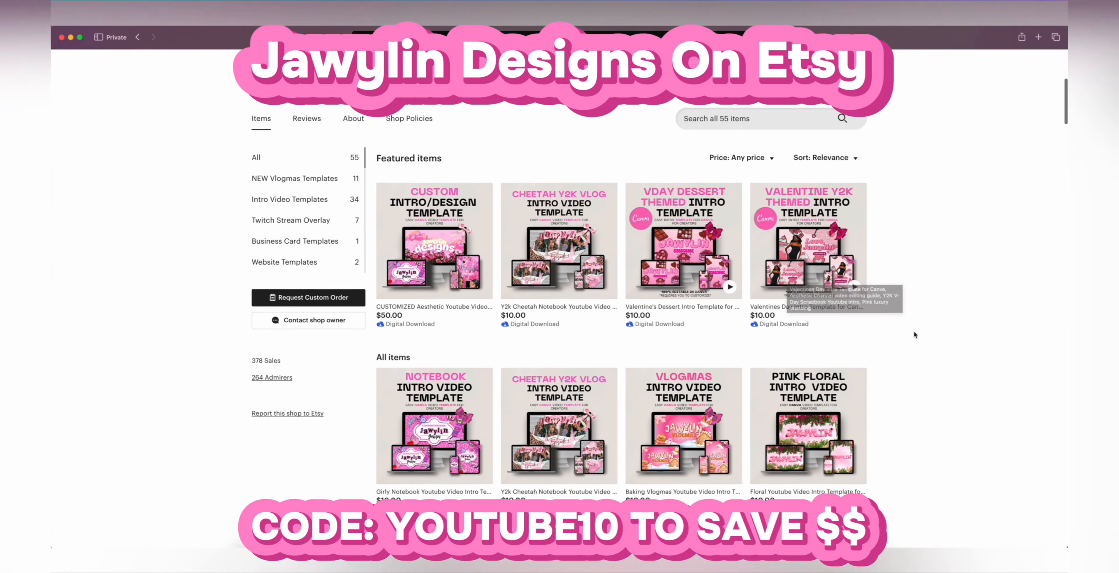
{"action": "scroll", "coordinate": [915, 335], "scroll_direction": "down", "scroll_amount": 5}
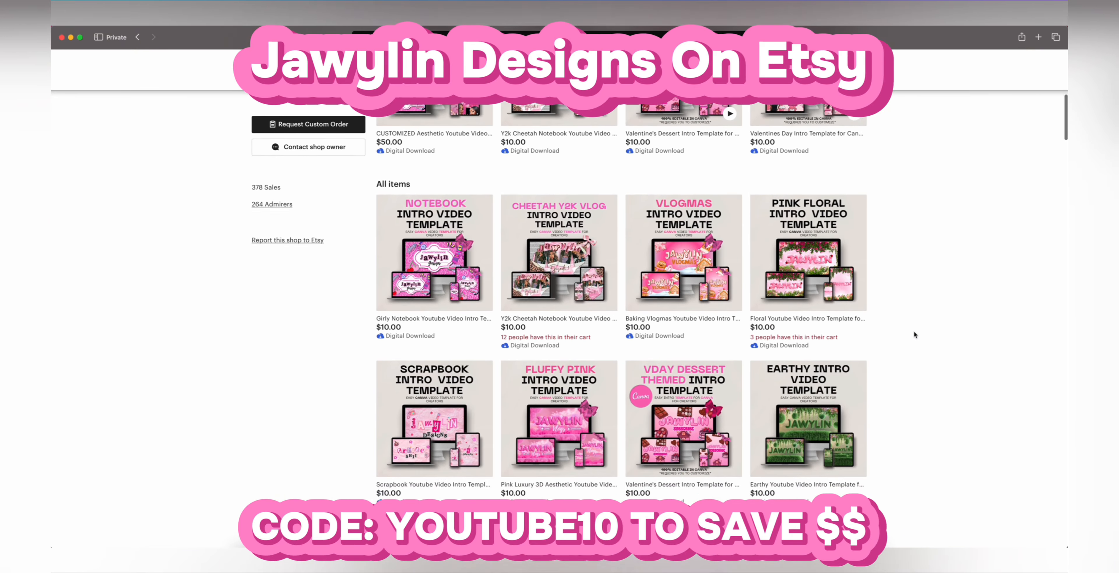
{"action": "scroll", "coordinate": [914, 330], "scroll_direction": "up", "scroll_amount": 2}
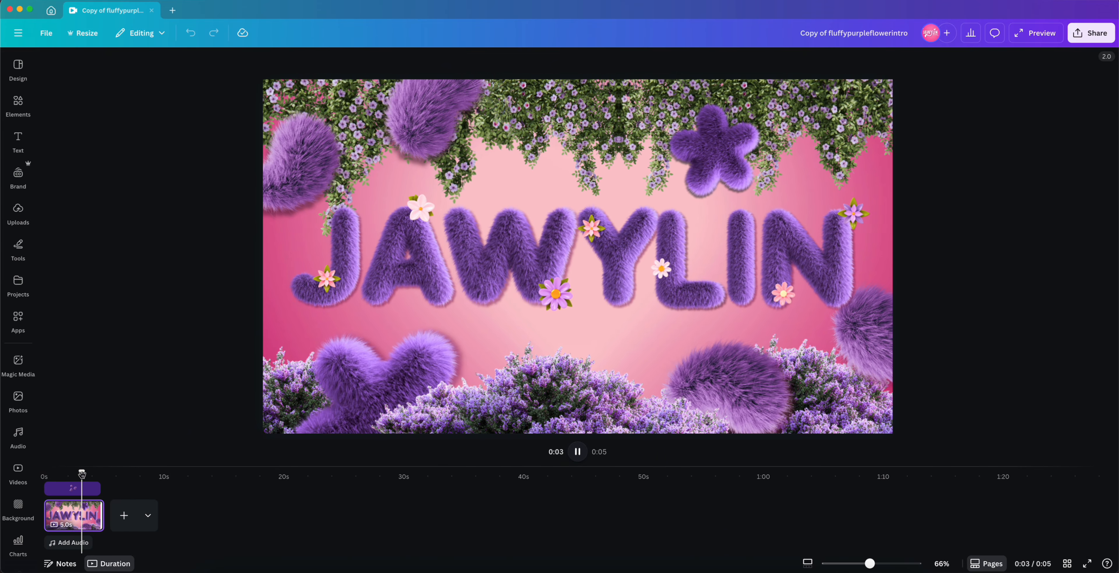
Step: Open the layers list for the grouped JAWYLIN title at the start of the timeline
{"action": "left_click", "coordinate": [56, 476]}
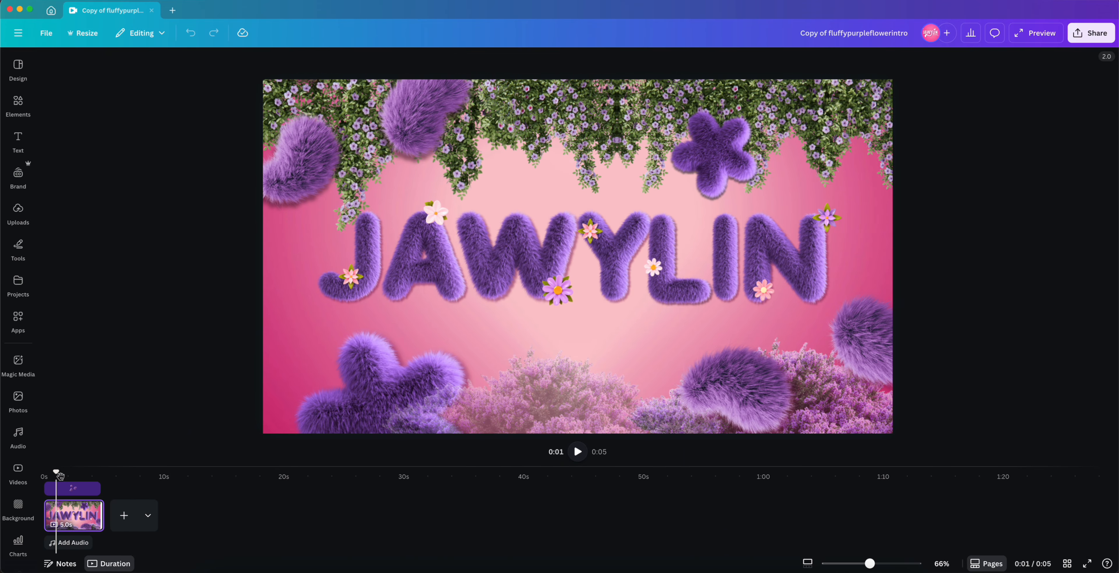
{"action": "left_click", "coordinate": [57, 478]}
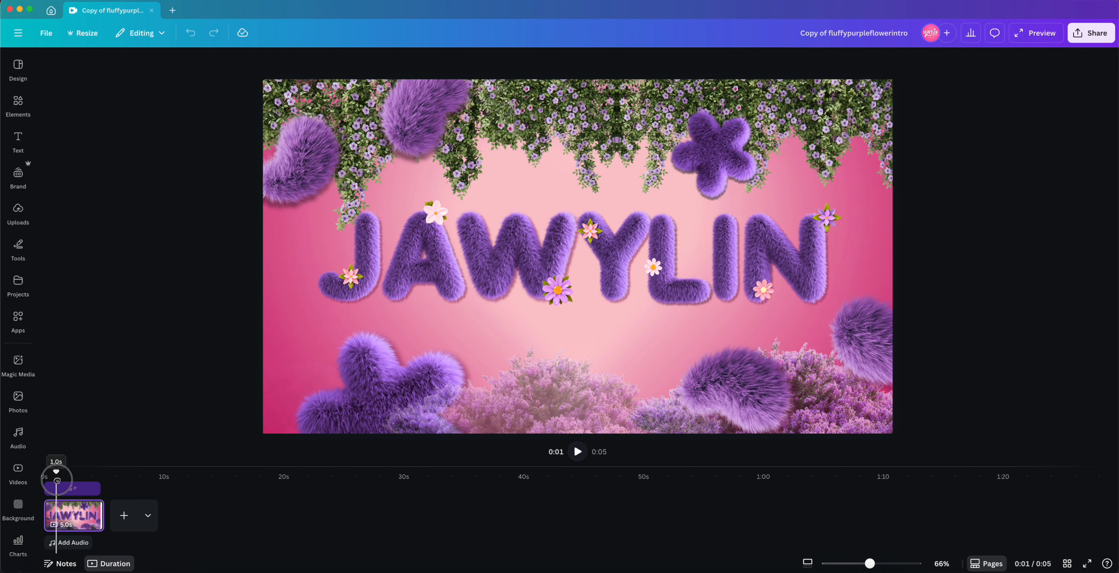
{"action": "mouse_move", "coordinate": [57, 478]}
{"action": "left_mouse_down"}
{"action": "mouse_move", "coordinate": [110, 477]}
{"action": "mouse_move", "coordinate": [45, 476]}
{"action": "left_mouse_up"}
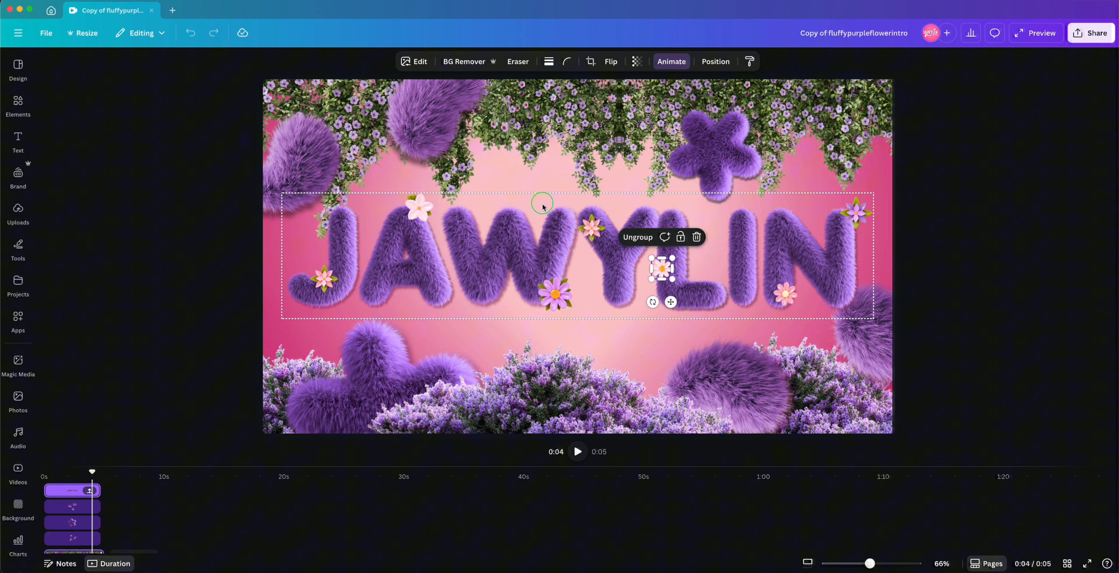
{"action": "right_click", "coordinate": [541, 203]}
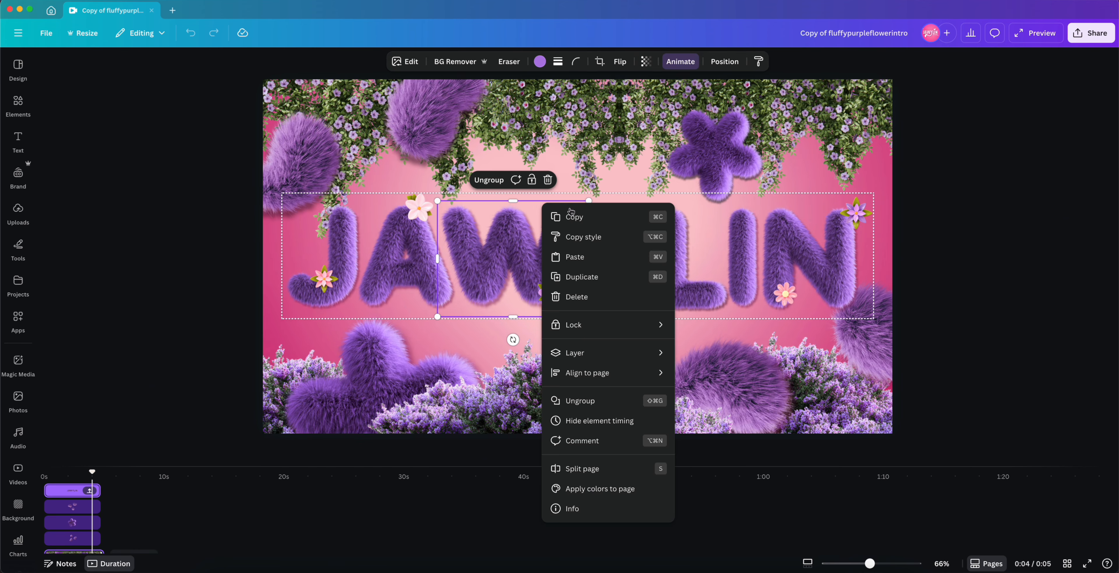
{"action": "mouse_move", "coordinate": [635, 356]}
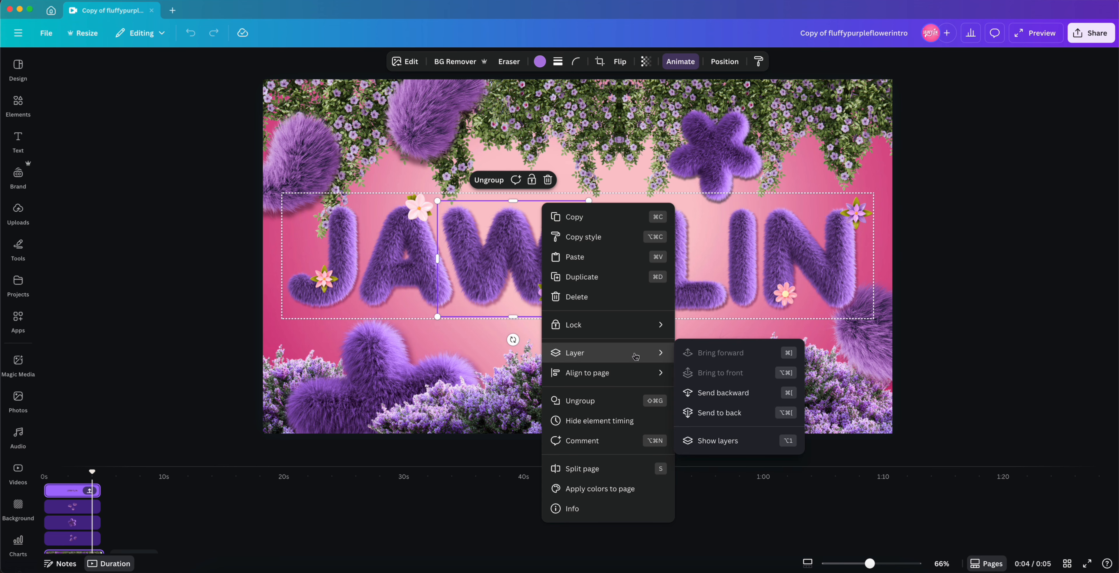
{"action": "left_click", "coordinate": [735, 438]}
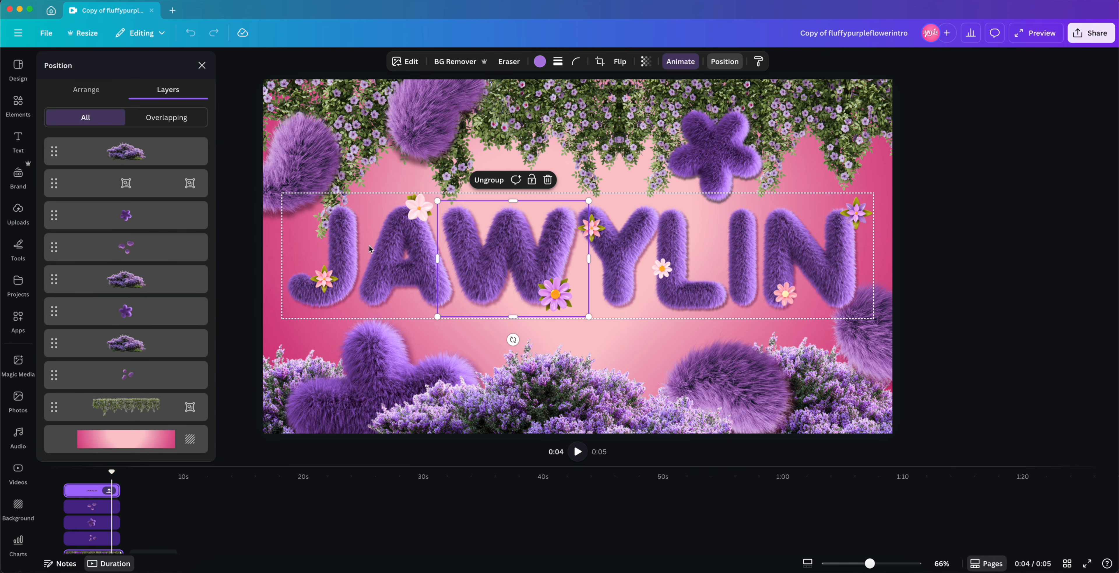
Step: Ungroup the JAWYLIN title into separate letter and flower layers, then deselect everything
{"action": "left_click", "coordinate": [489, 180]}
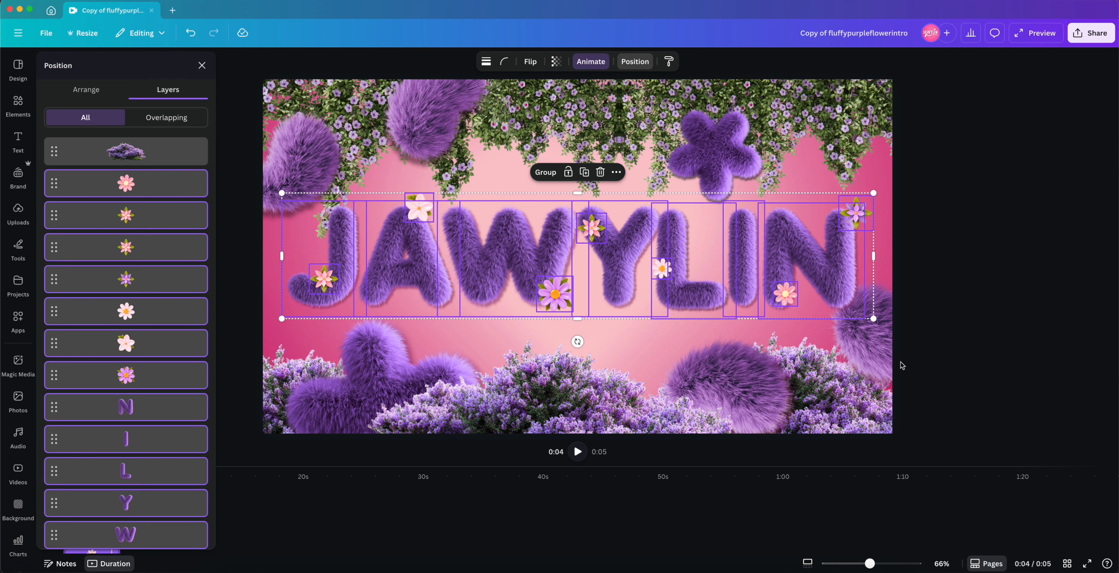
{"action": "scroll", "coordinate": [164, 395], "scroll_direction": "down", "scroll_amount": 10}
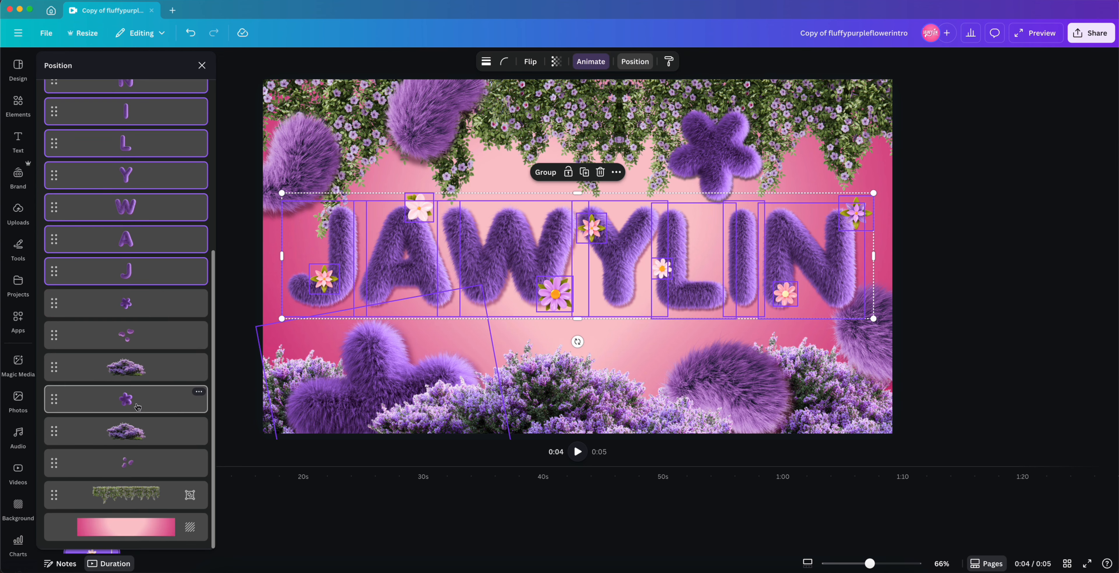
{"action": "scroll", "coordinate": [137, 408], "scroll_direction": "up", "scroll_amount": 9}
{"action": "left_click", "coordinate": [957, 382]}
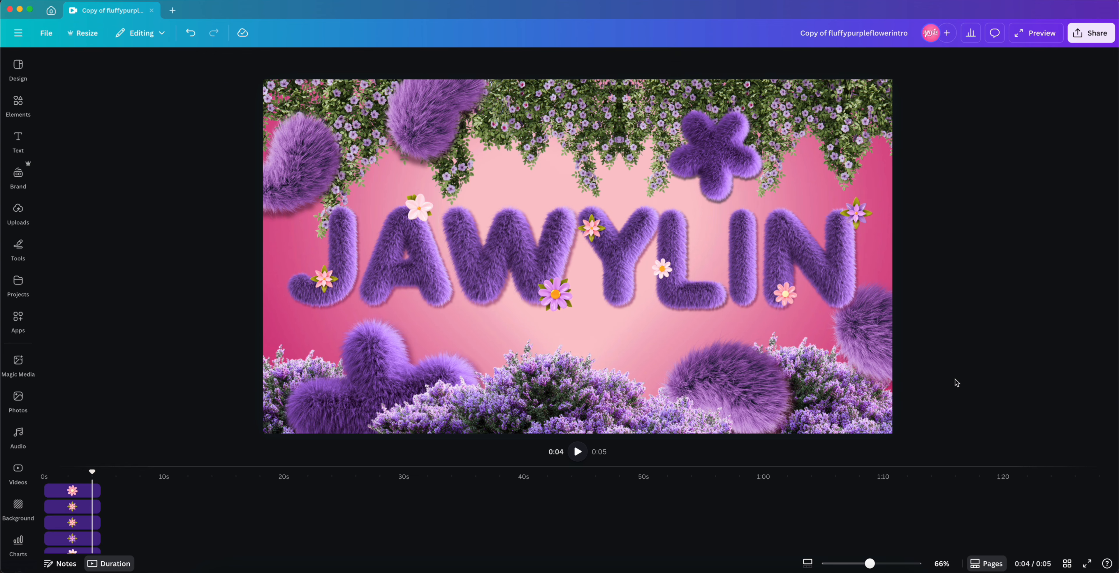
Step: Select the letter W and nudge it slightly upward
{"action": "left_click", "coordinate": [406, 279]}
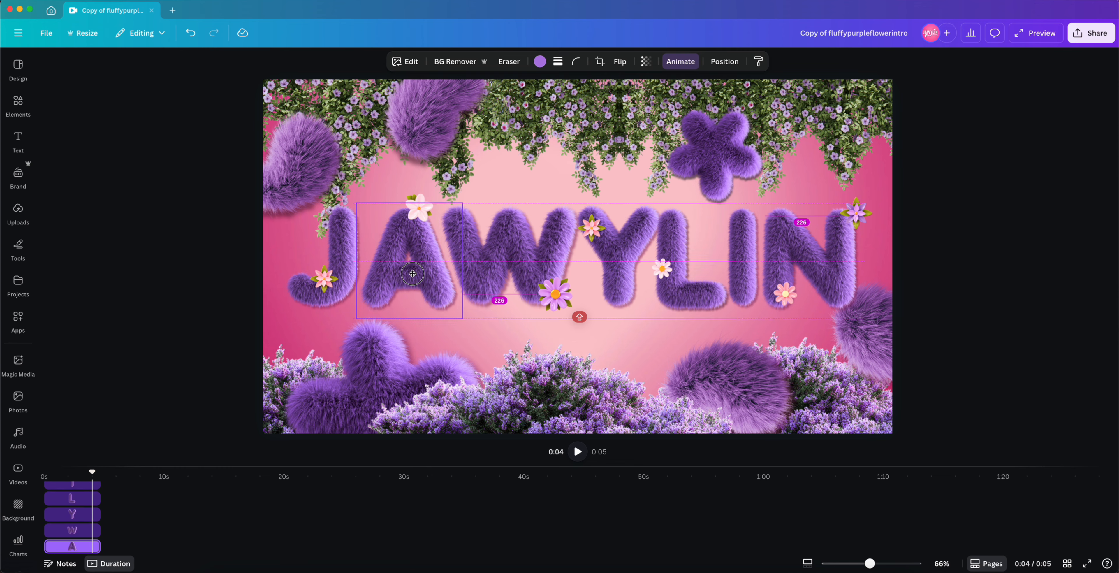
{"action": "mouse_move", "coordinate": [530, 244]}
{"action": "left_mouse_down"}
{"action": "mouse_move", "coordinate": [532, 209]}
{"action": "mouse_move", "coordinate": [533, 228]}
{"action": "left_mouse_up"}
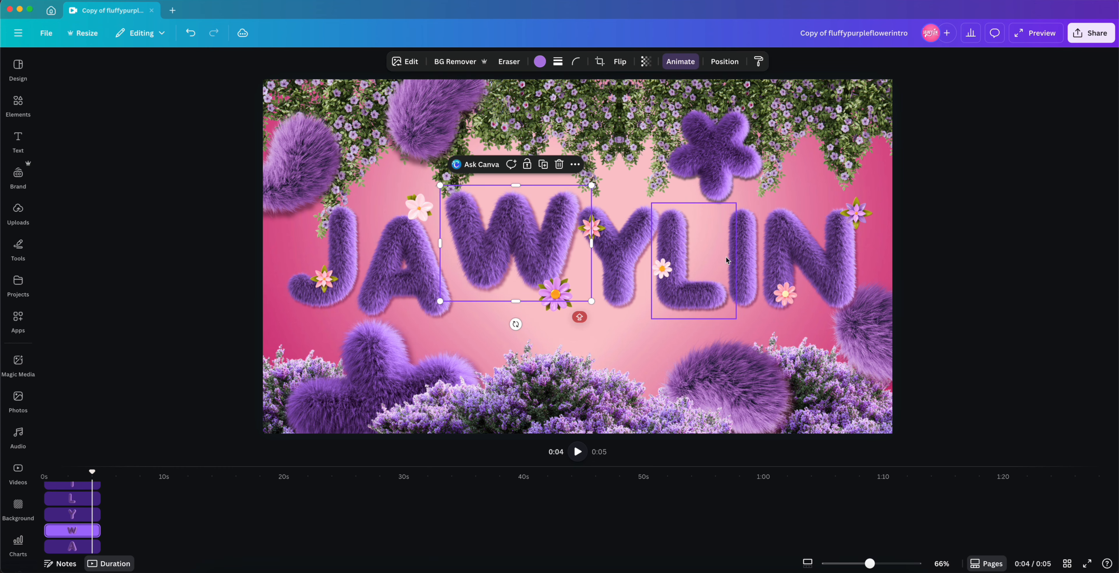
{"action": "mouse_move", "coordinate": [739, 255]}
{"action": "left_mouse_down"}
{"action": "mouse_move", "coordinate": [737, 267]}
{"action": "mouse_move", "coordinate": [737, 255]}
{"action": "left_mouse_up"}
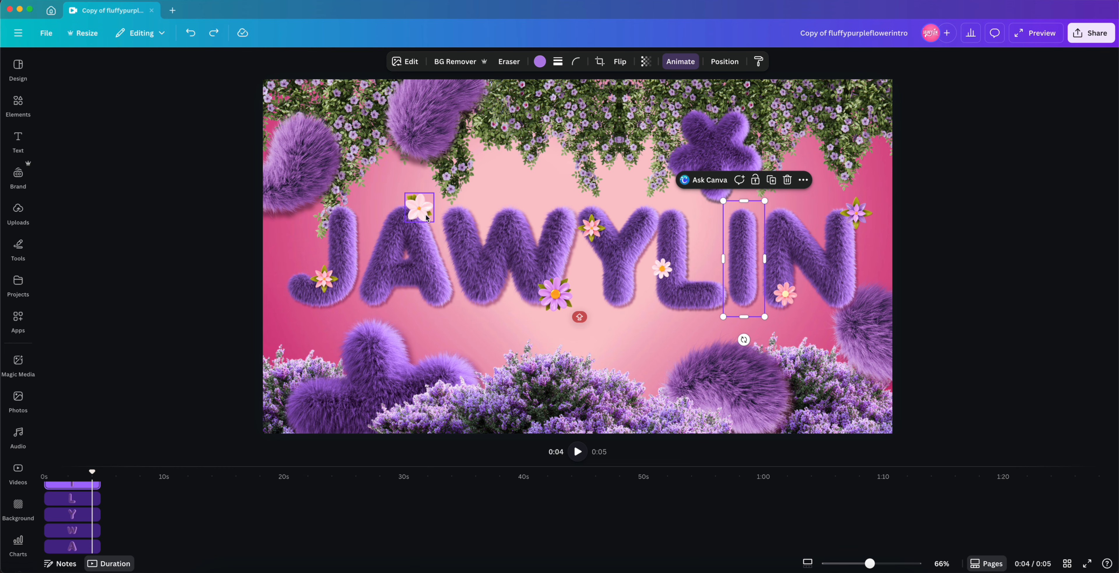
{"action": "left_click_drag", "start_coordinate": [419, 209], "coordinate": [467, 314]}
{"action": "key", "text": "Delete"}
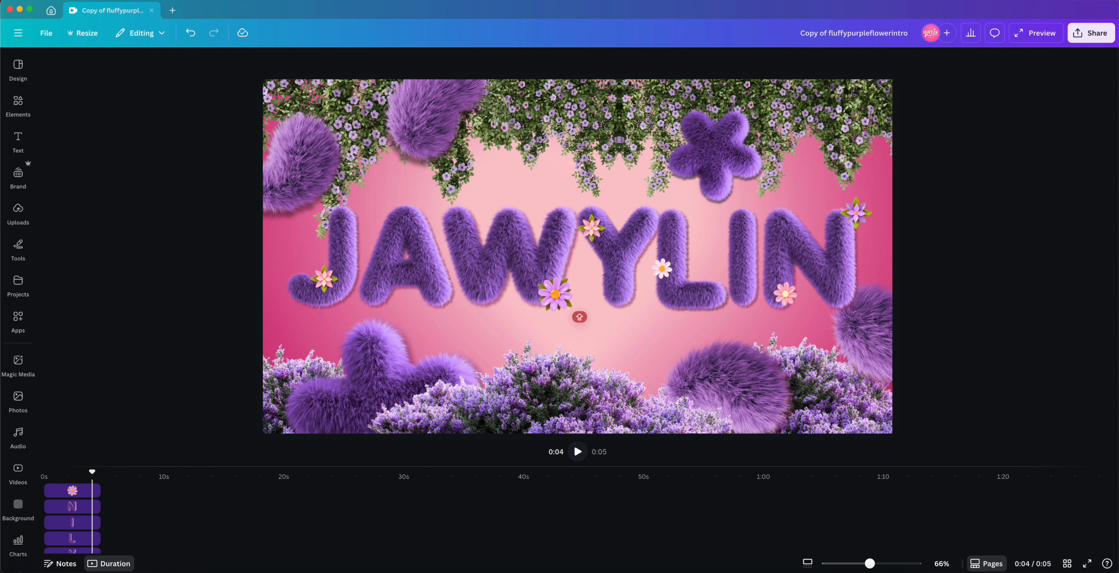
{"action": "key", "text": "super+z"}
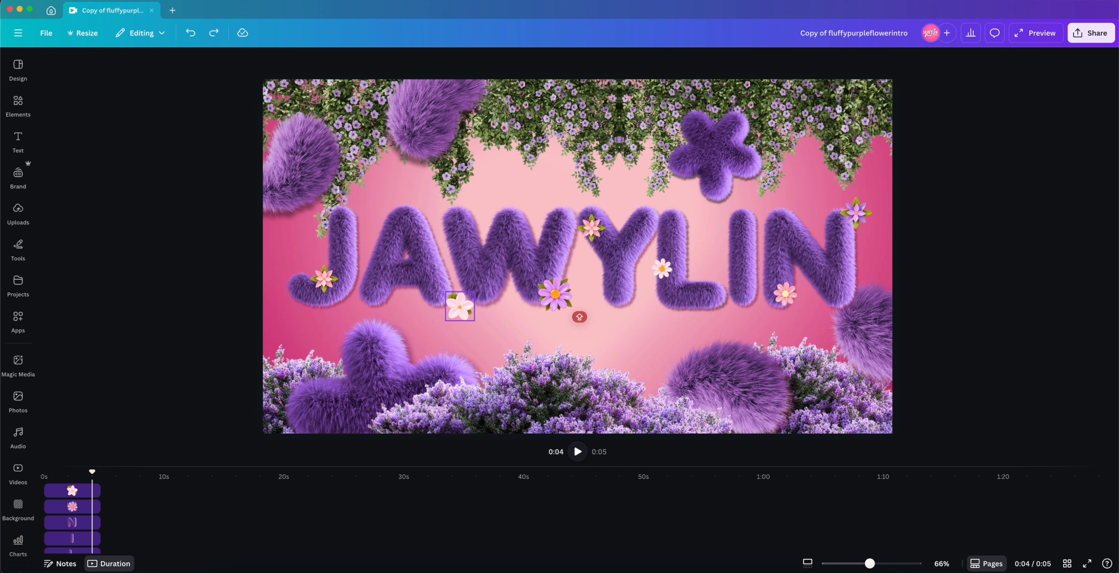
{"action": "key", "text": "super+z"}
Step: Try lengthening the page's duration in an enlarged timeline, then undo it
{"action": "left_click", "coordinate": [148, 327]}
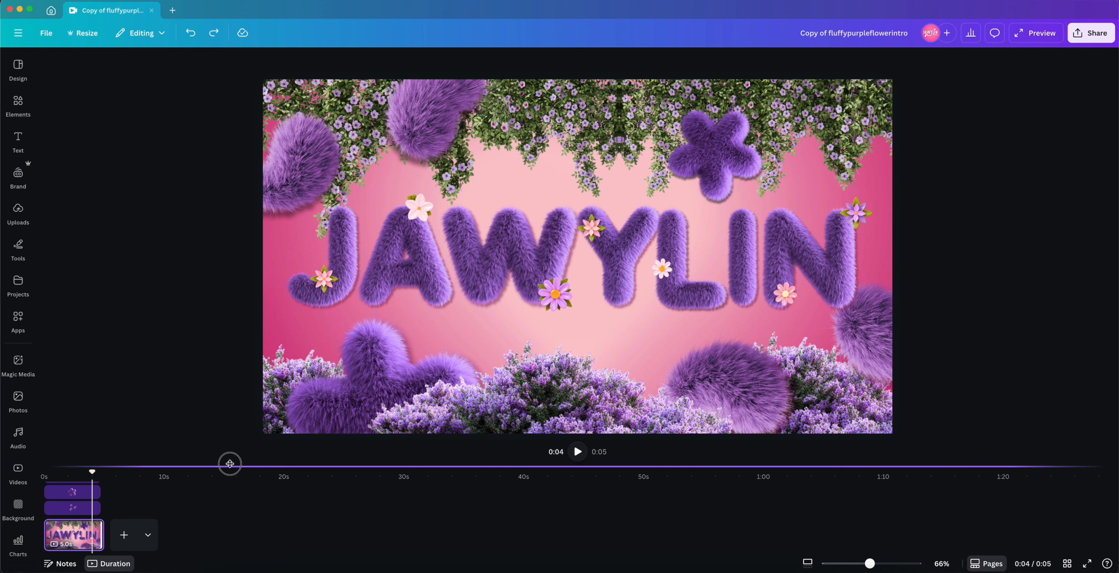
{"action": "left_click_drag", "start_coordinate": [230, 463], "coordinate": [281, 212]}
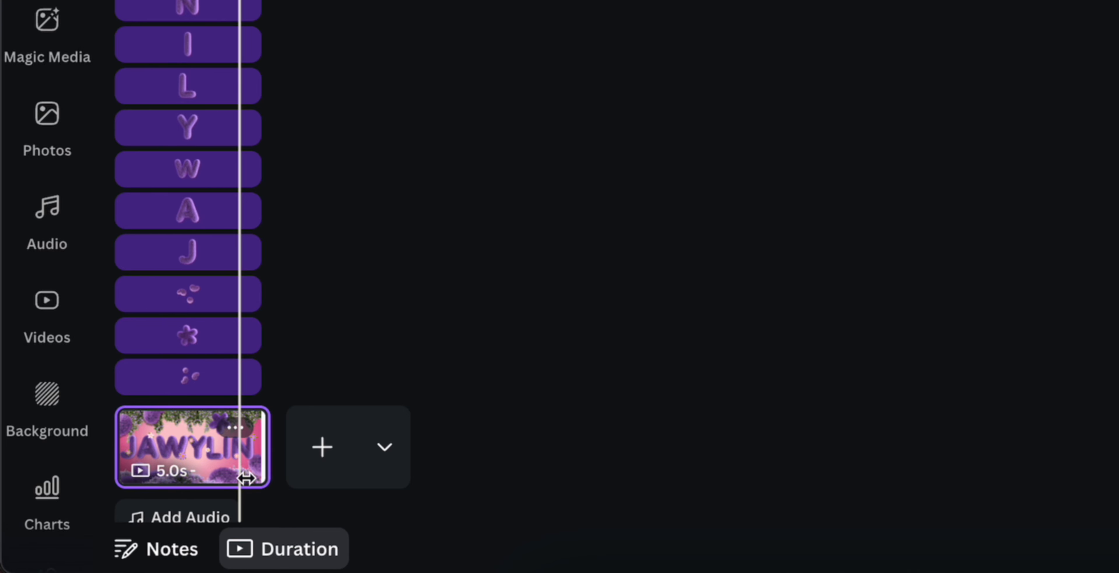
{"action": "mouse_move", "coordinate": [261, 454]}
{"action": "left_mouse_down"}
{"action": "mouse_move", "coordinate": [601, 452]}
{"action": "mouse_move", "coordinate": [274, 470]}
{"action": "left_mouse_up"}
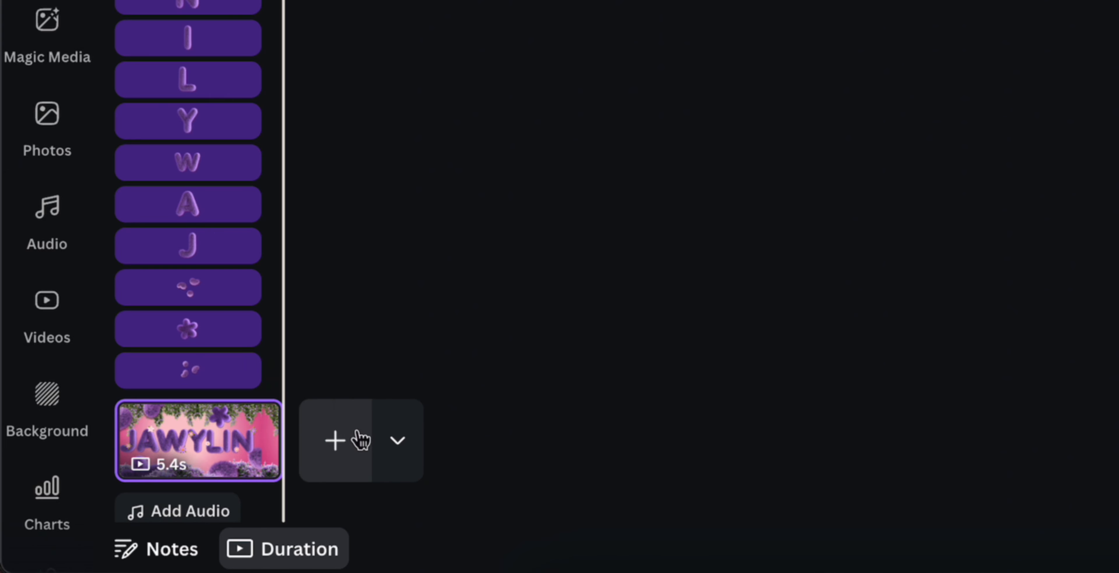
{"action": "key", "text": "super+z"}
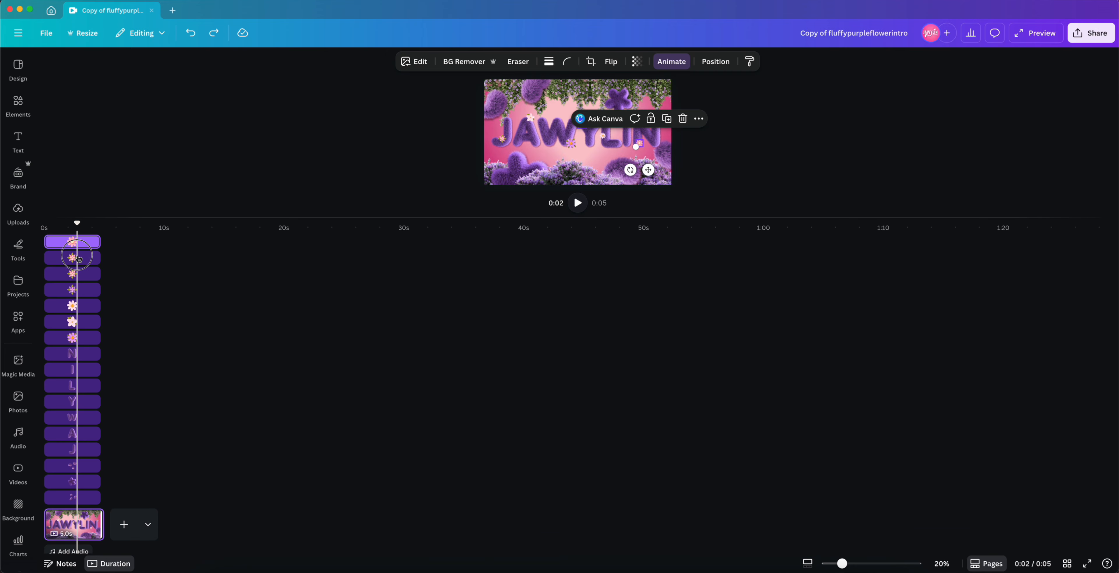
Step: Select individual element layers in the timeline to inspect them, then shrink the timeline back
{"action": "left_click", "coordinate": [77, 257]}
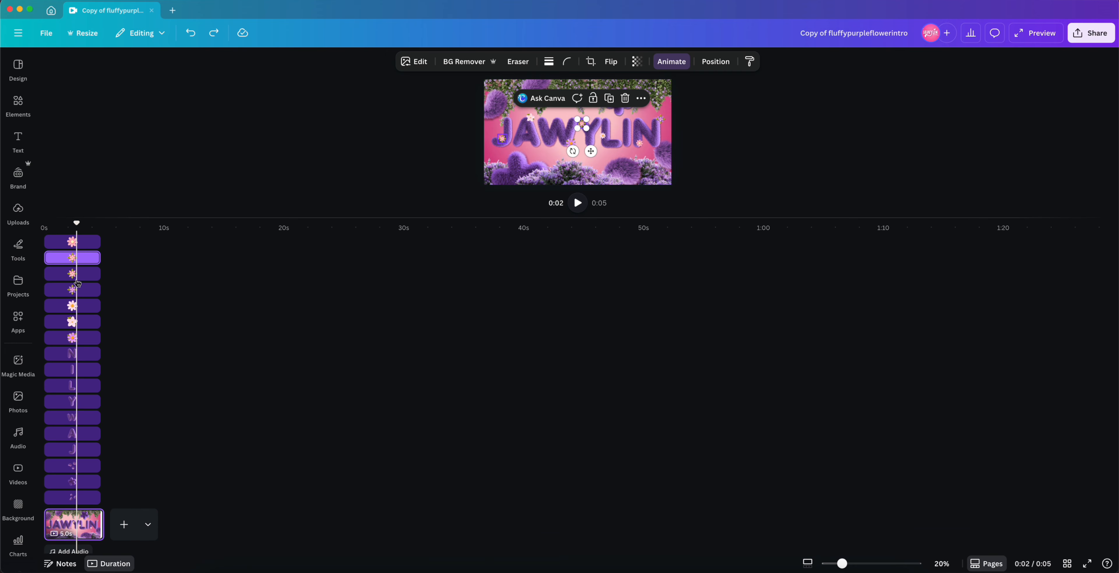
{"action": "left_click", "coordinate": [76, 279]}
{"action": "left_click", "coordinate": [537, 183]}
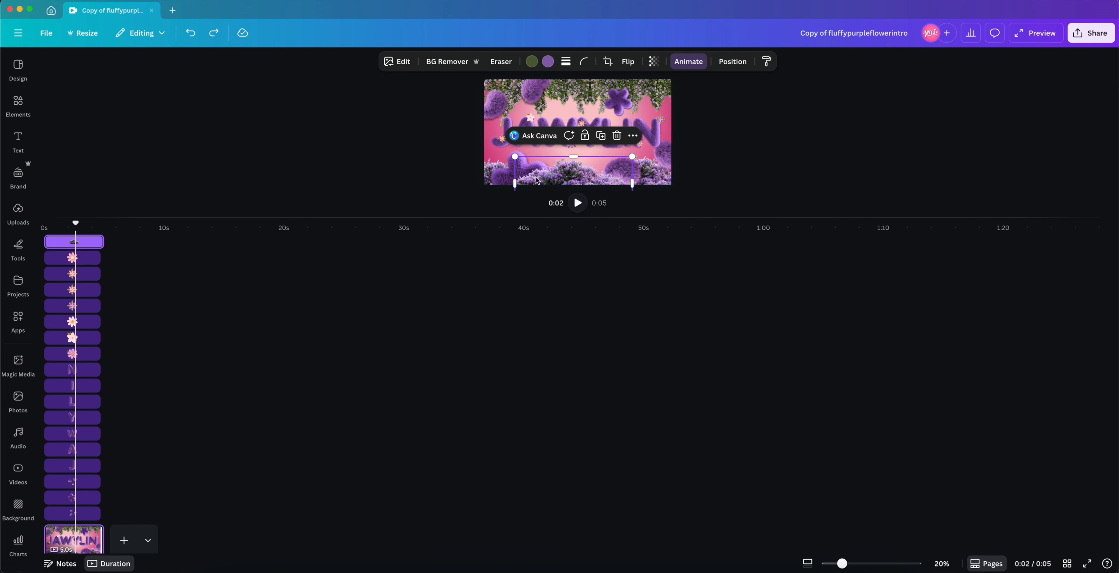
{"action": "left_click", "coordinate": [534, 118]}
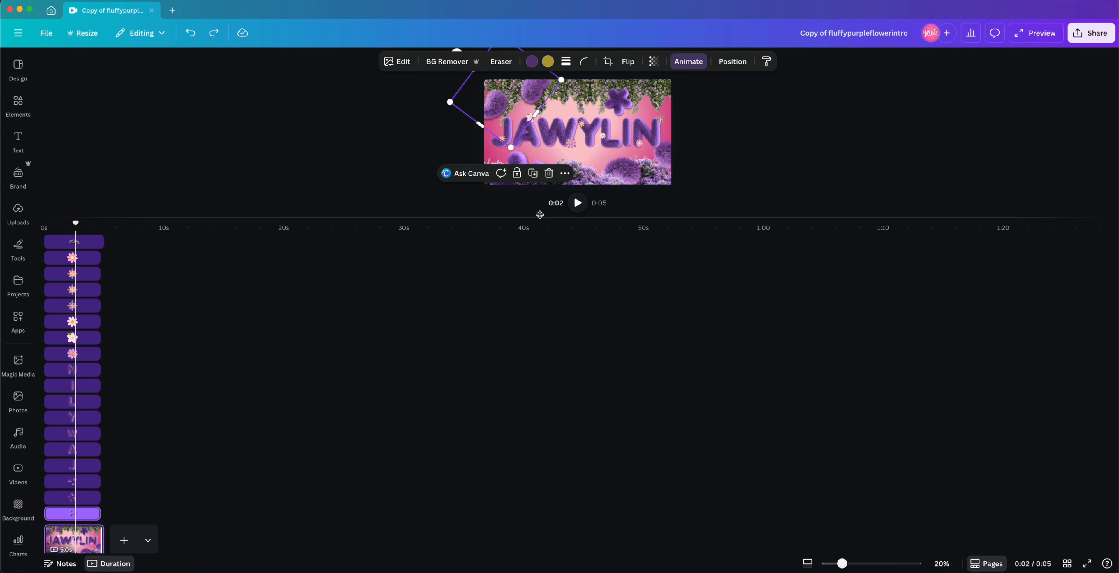
{"action": "left_click_drag", "start_coordinate": [539, 217], "coordinate": [536, 443]}
{"action": "left_click", "coordinate": [329, 364]}
{"action": "left_click", "coordinate": [222, 348]}
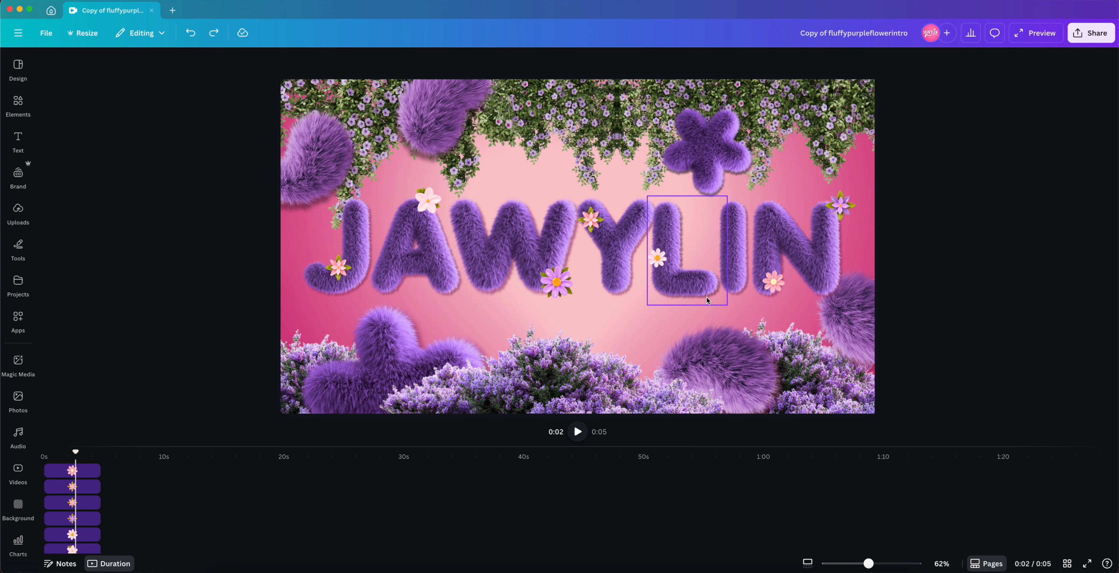
Step: Recolor the letter W with a dark pink from the design's photo colors
{"action": "left_click", "coordinate": [521, 247]}
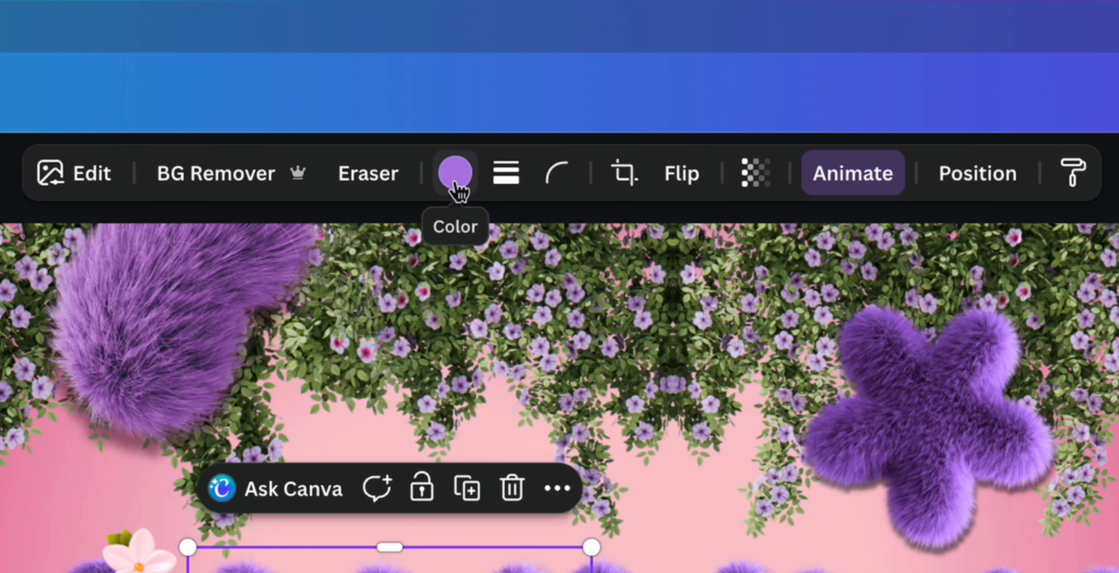
{"action": "left_click", "coordinate": [455, 174]}
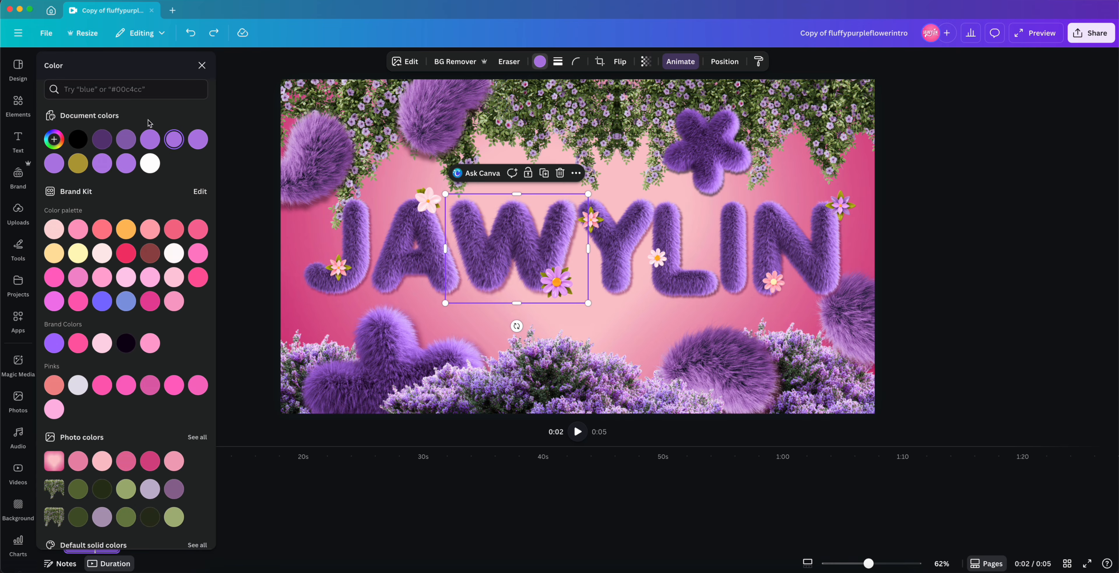
{"action": "scroll", "coordinate": [82, 285], "scroll_direction": "down", "scroll_amount": 3}
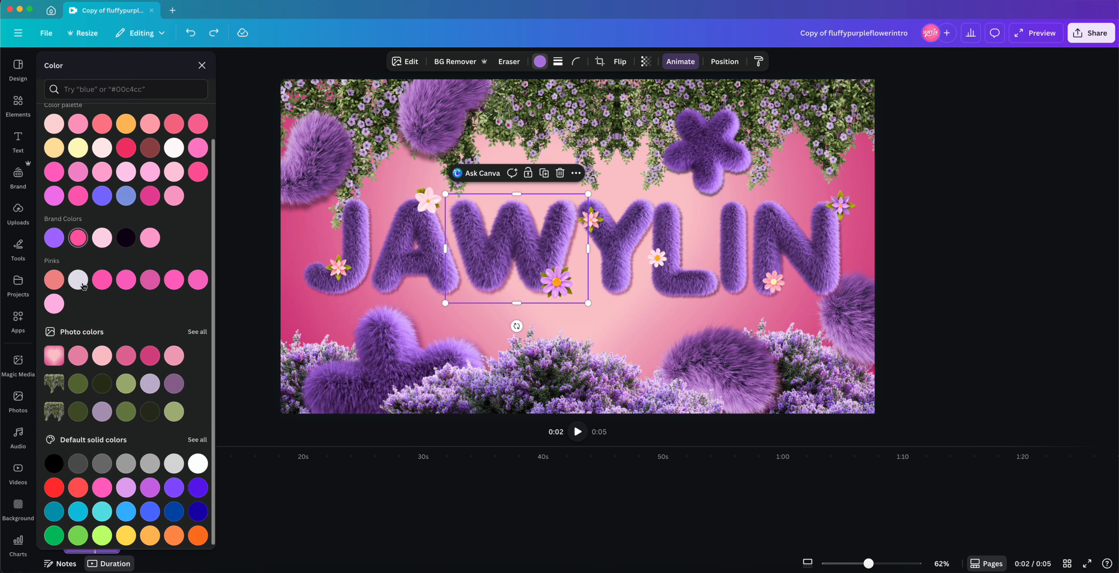
{"action": "left_click", "coordinate": [198, 330]}
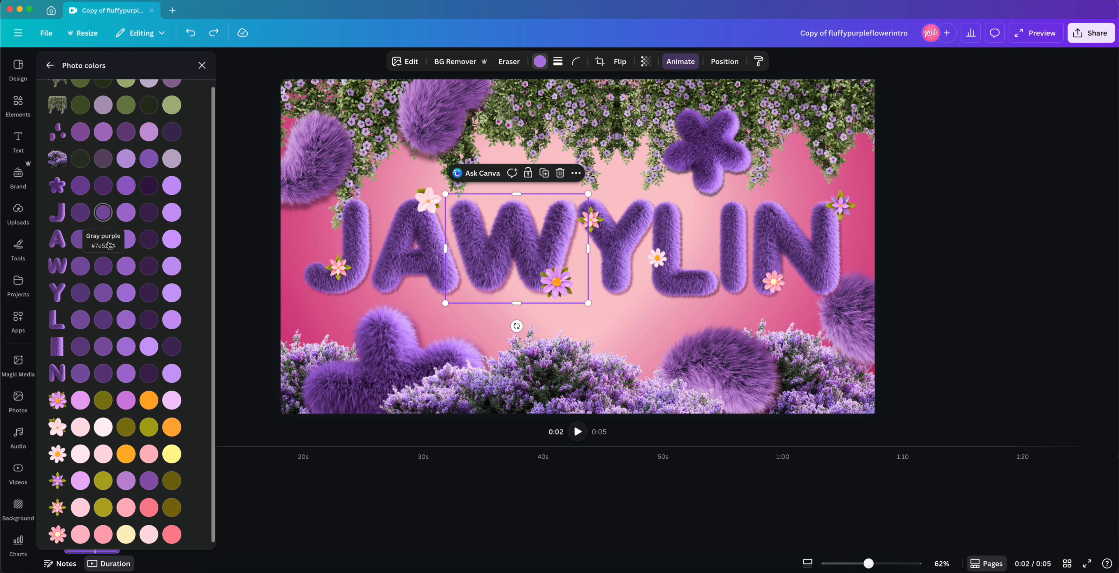
{"action": "scroll", "coordinate": [109, 239], "scroll_direction": "down", "scroll_amount": 1}
{"action": "scroll", "coordinate": [174, 170], "scroll_direction": "up", "scroll_amount": 1}
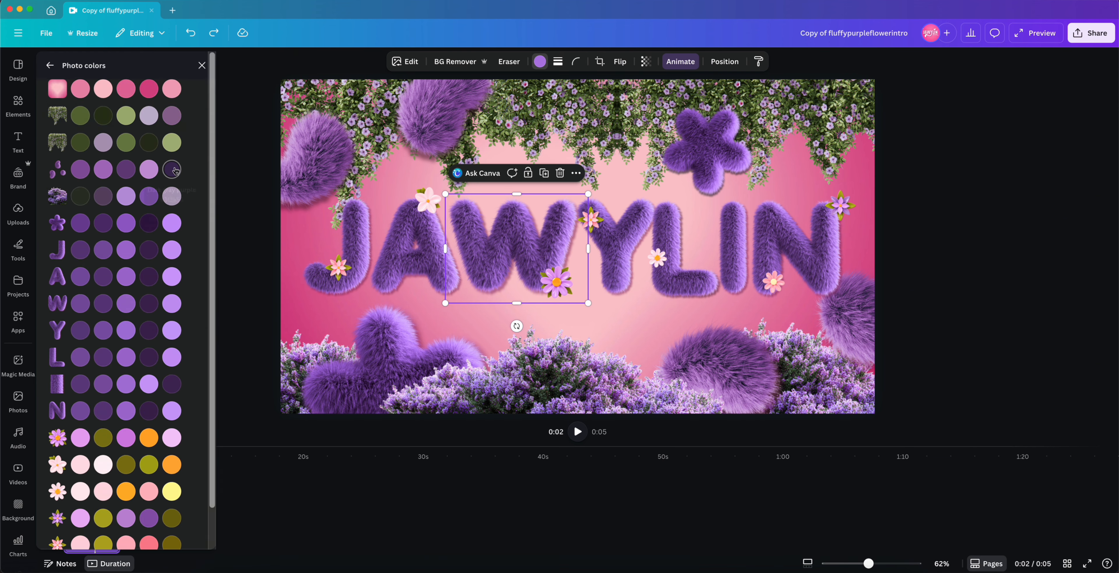
{"action": "left_click", "coordinate": [153, 94]}
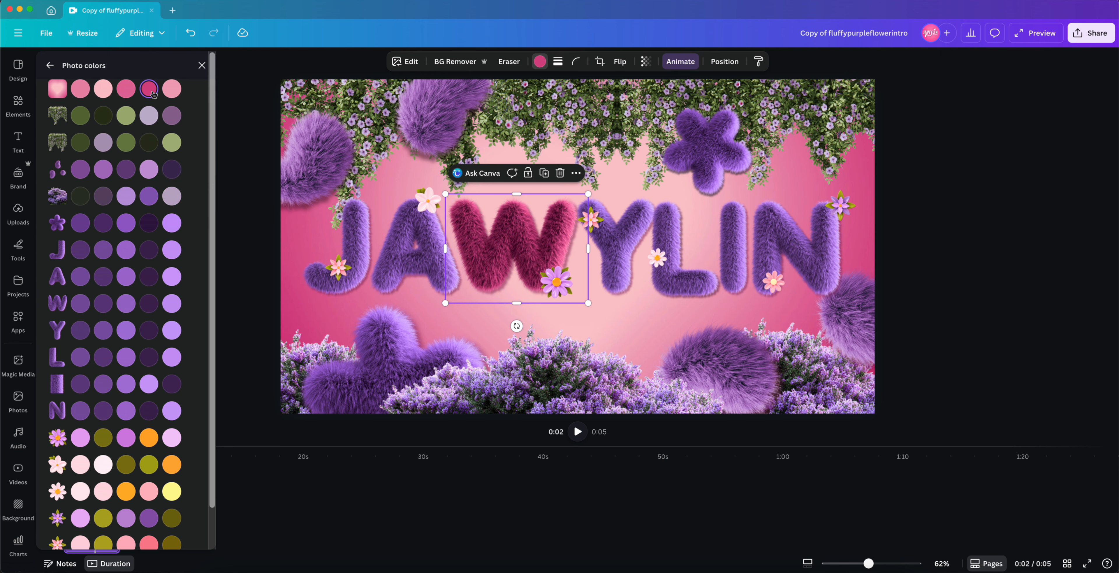
Step: Change the W's color to an olive green from the flower swatches in the photo colors
{"action": "scroll", "coordinate": [153, 483], "scroll_direction": "down", "scroll_amount": 2}
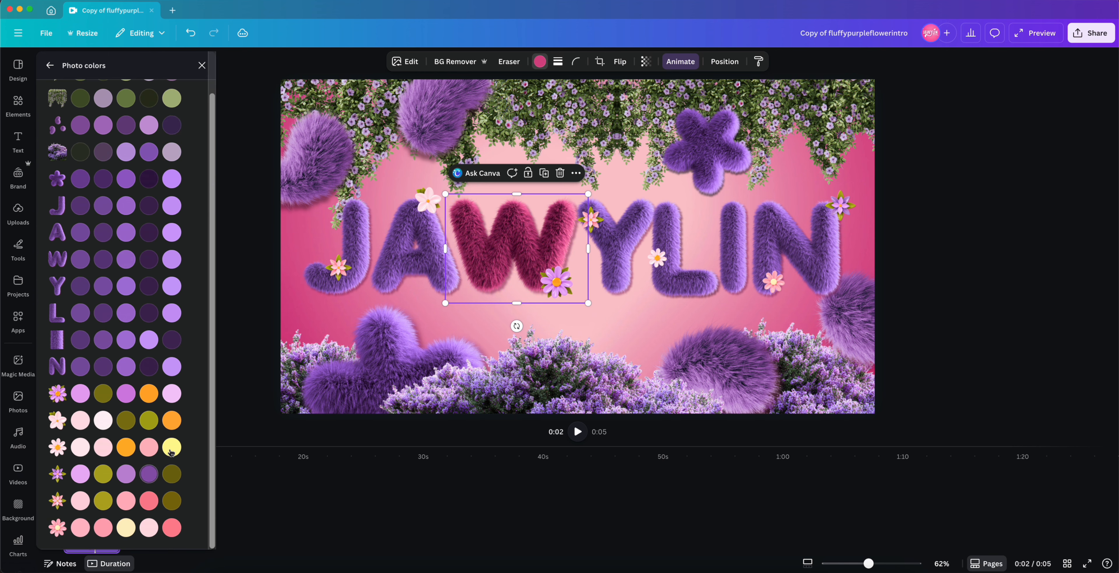
{"action": "left_click", "coordinate": [173, 447]}
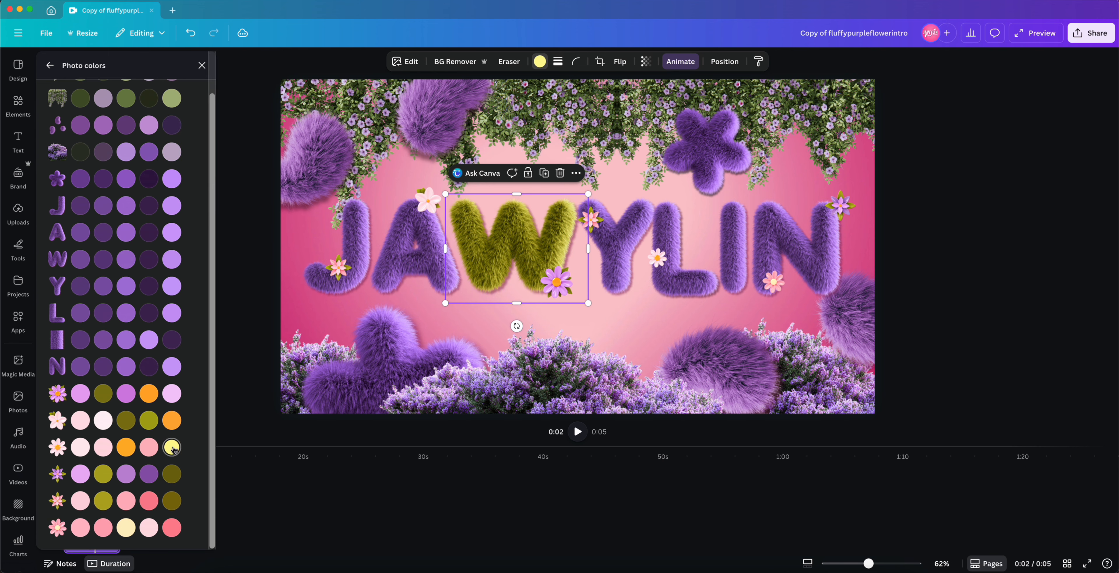
{"action": "left_click", "coordinate": [102, 502]}
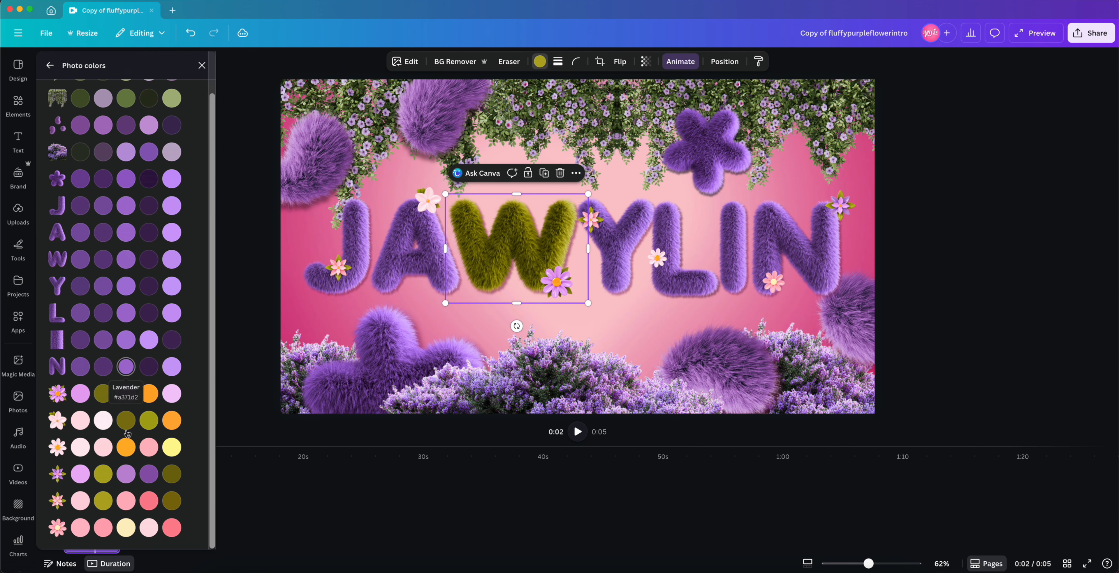
Step: Try a pale yellow from the photo colors on the W, then undo the recoloring
{"action": "left_click", "coordinate": [129, 528]}
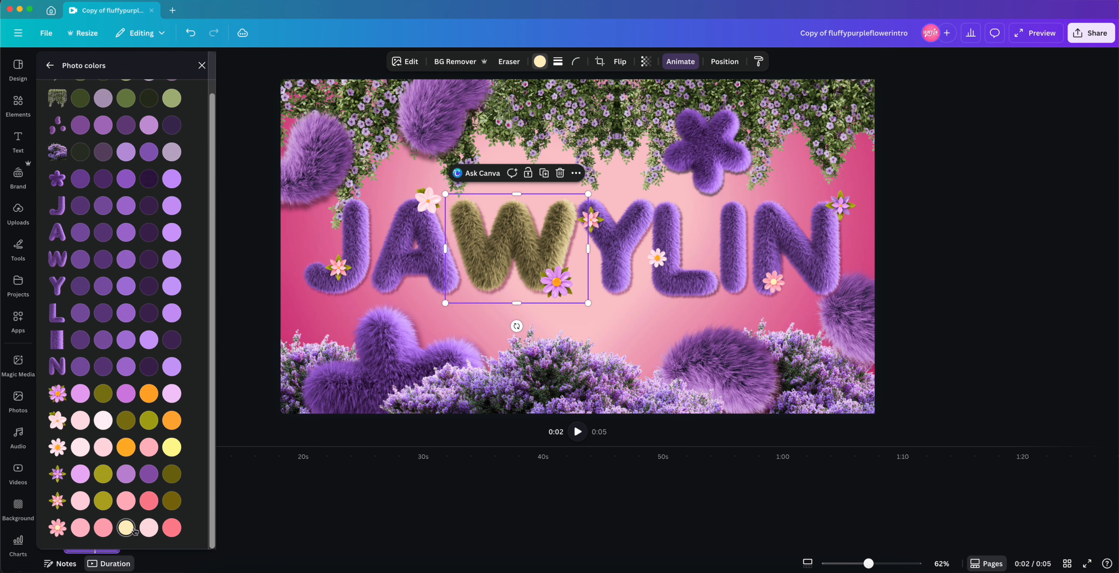
{"action": "key", "text": "super+z"}
{"action": "key", "text": "super+shift+z"}
{"action": "key", "text": "super+z"}
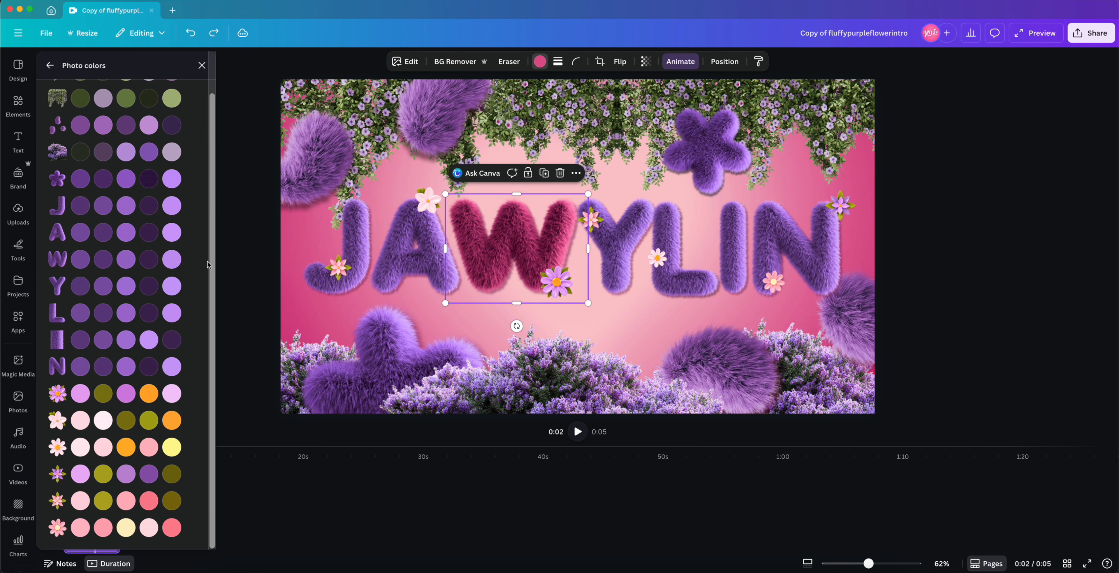
Step: Try turquoise and then dark blue from the default solid colors on the W
{"action": "left_click", "coordinate": [52, 66]}
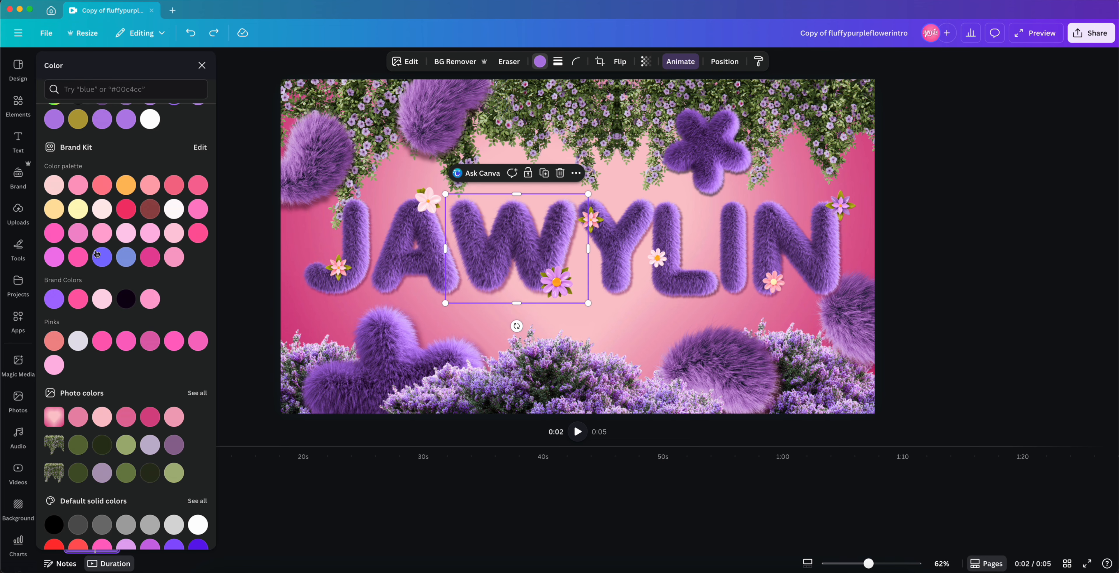
{"action": "scroll", "coordinate": [96, 253], "scroll_direction": "down", "scroll_amount": 3}
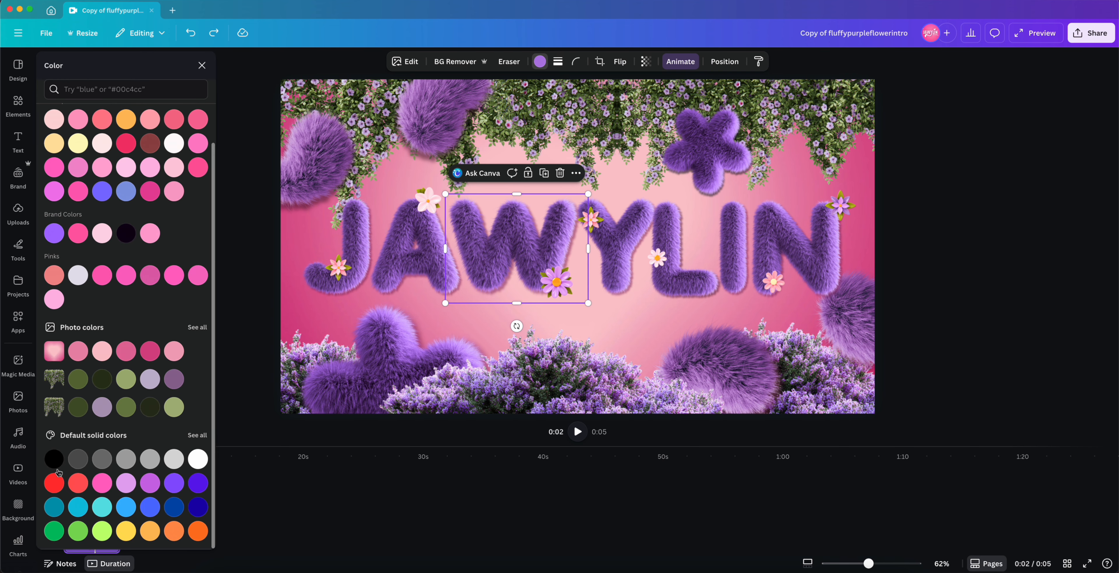
{"action": "left_click", "coordinate": [102, 507]}
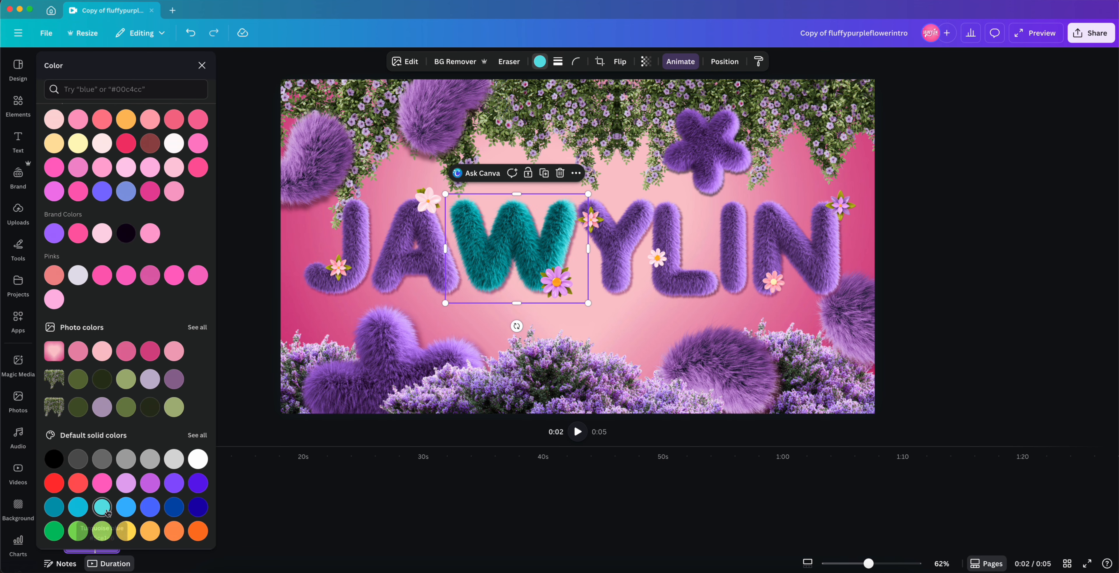
{"action": "left_click", "coordinate": [198, 508]}
Step: Mix a custom pink #FF62A9 for the W with the color picker, then apply a purple document color instead
{"action": "scroll", "coordinate": [126, 239], "scroll_direction": "up", "scroll_amount": 3}
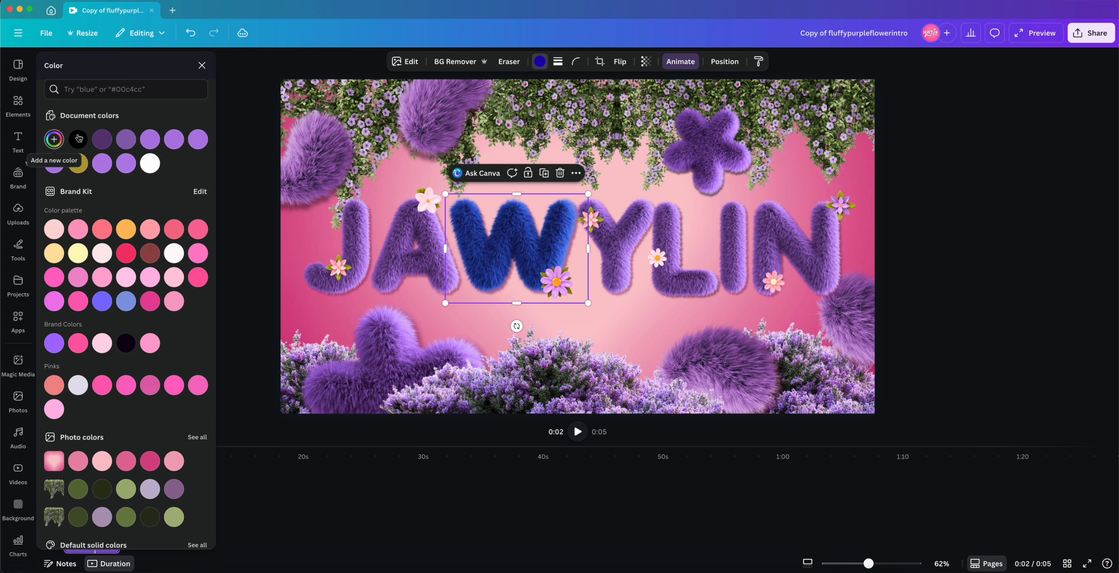
{"action": "left_click", "coordinate": [54, 143]}
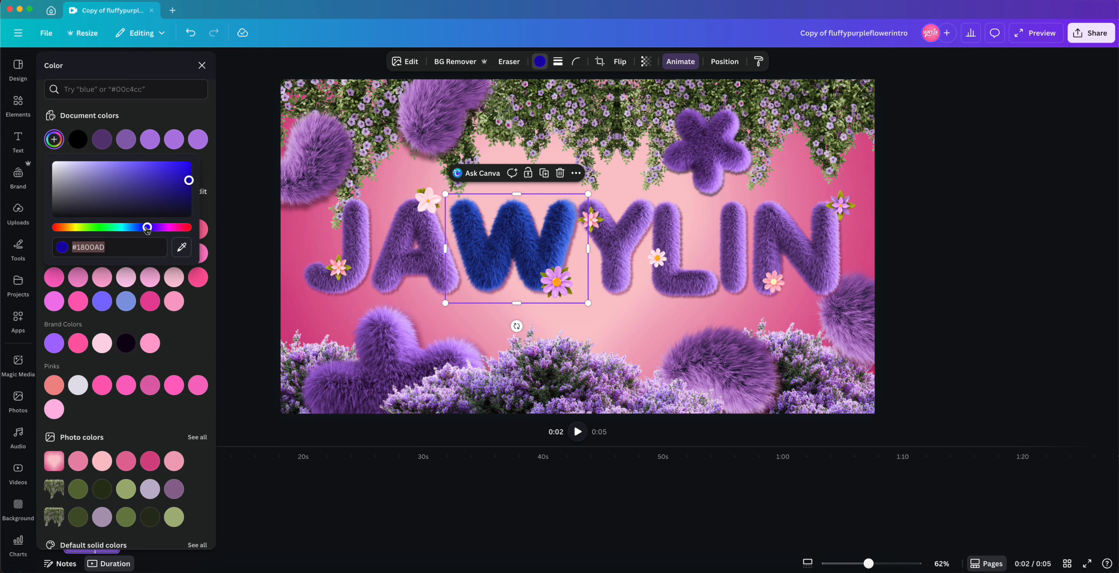
{"action": "left_click_drag", "start_coordinate": [148, 229], "coordinate": [181, 226]}
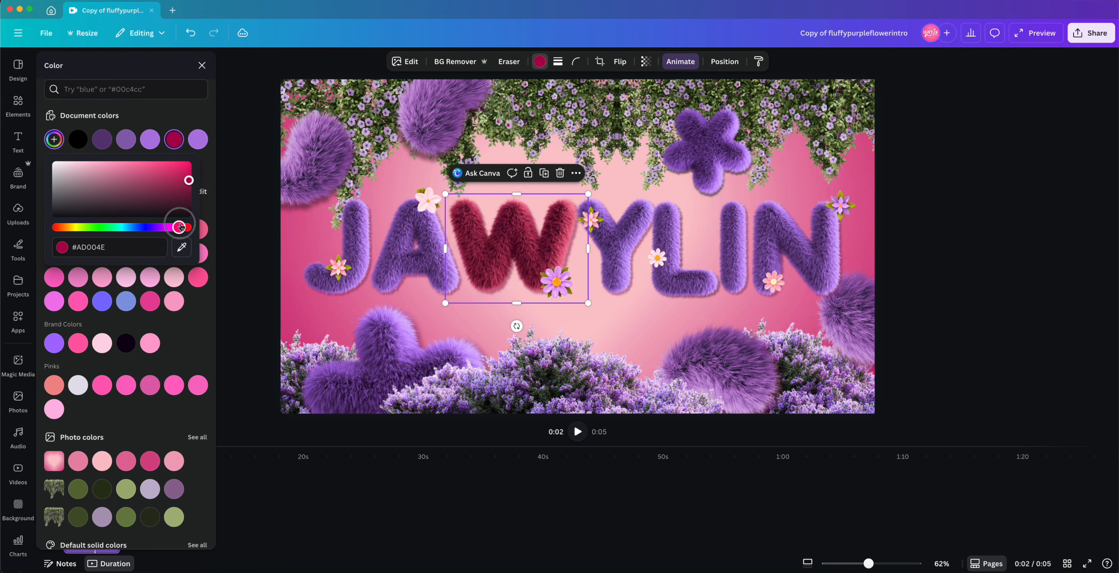
{"action": "left_click_drag", "start_coordinate": [154, 182], "coordinate": [139, 155]}
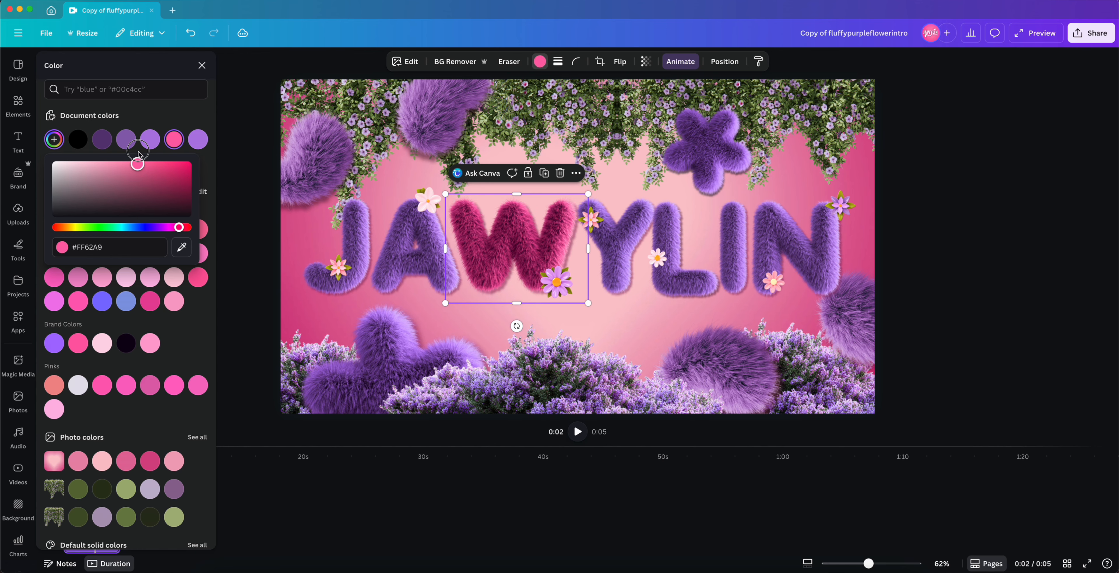
{"action": "left_click", "coordinate": [125, 142]}
Step: Try recoloring the lower lavender bushes turquoise, then undo the change
{"action": "left_click", "coordinate": [502, 387]}
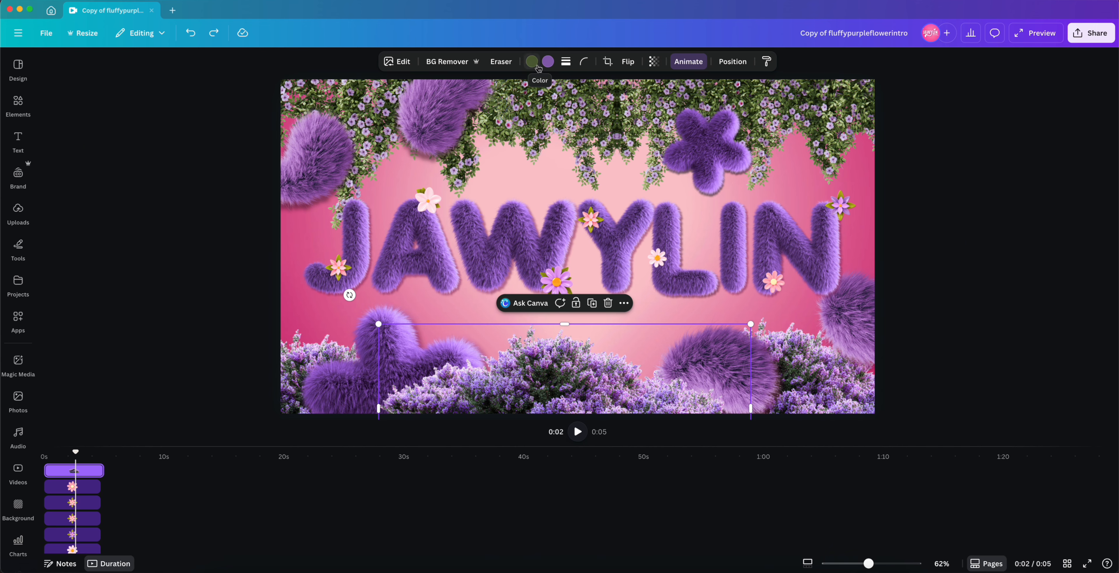
{"action": "left_click", "coordinate": [549, 63]}
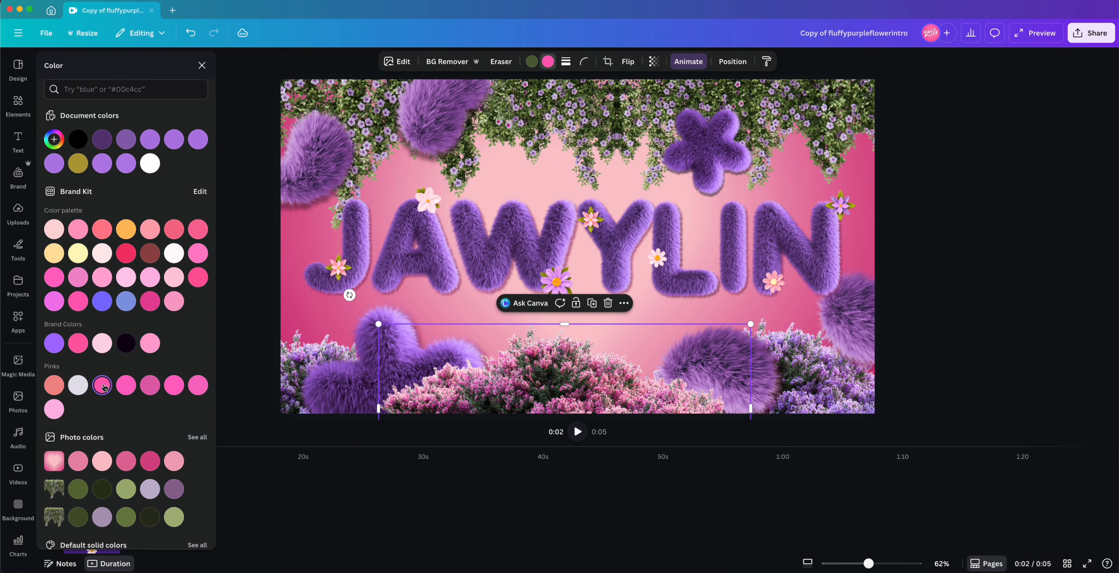
{"action": "scroll", "coordinate": [133, 470], "scroll_direction": "down", "scroll_amount": 3}
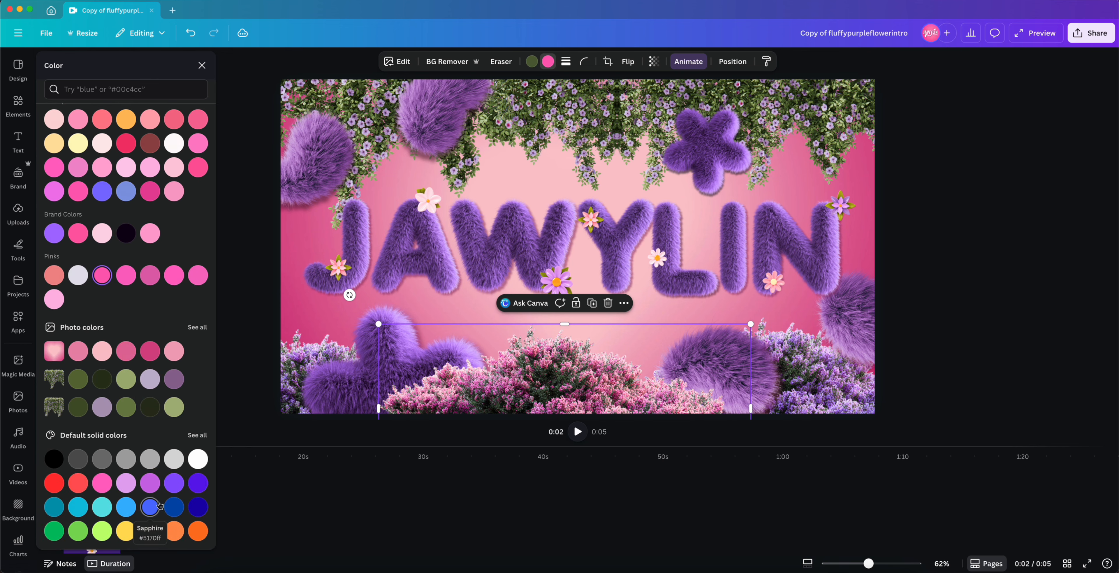
{"action": "left_click", "coordinate": [196, 511]}
{"action": "left_click", "coordinate": [102, 511]}
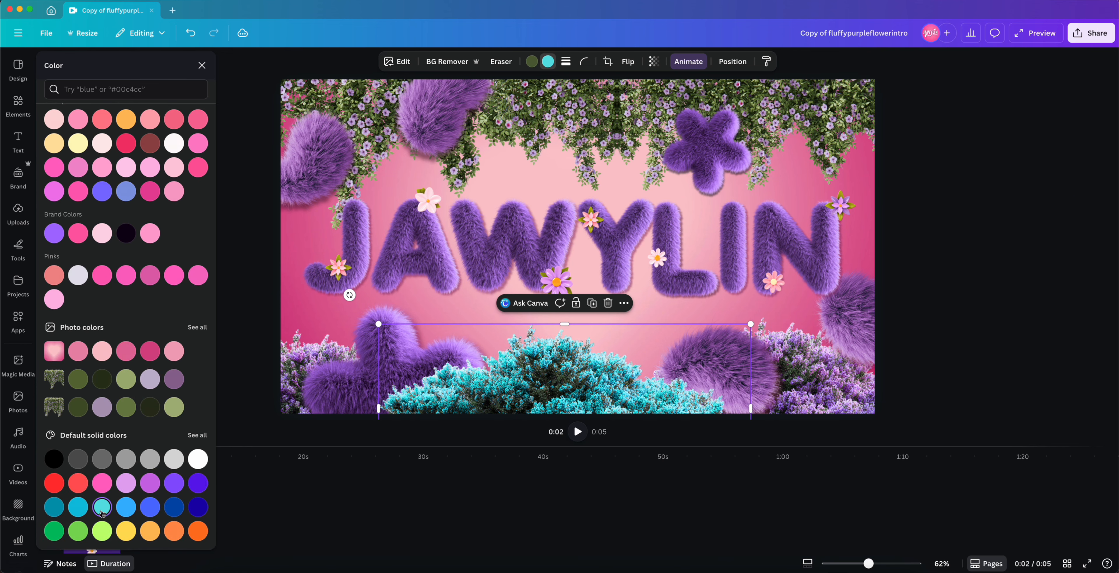
{"action": "key", "text": "Escape"}
{"action": "key", "text": "super+z"}
{"action": "key", "text": "super+z"}
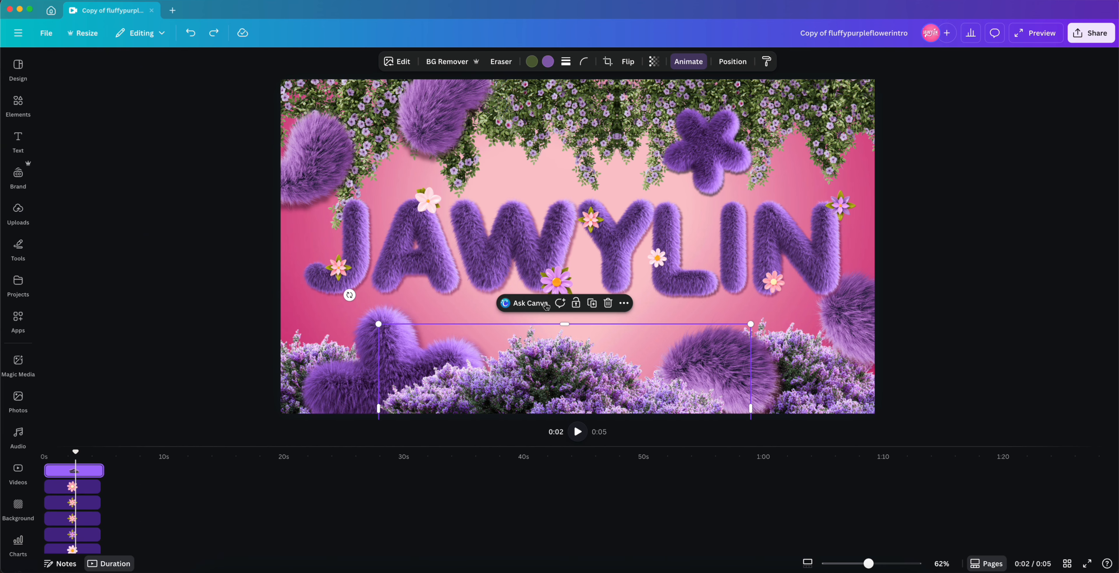
Step: Try recoloring the purple star-shaped flower with brand kit colors, undo it and close the panel
{"action": "left_click", "coordinate": [713, 146]}
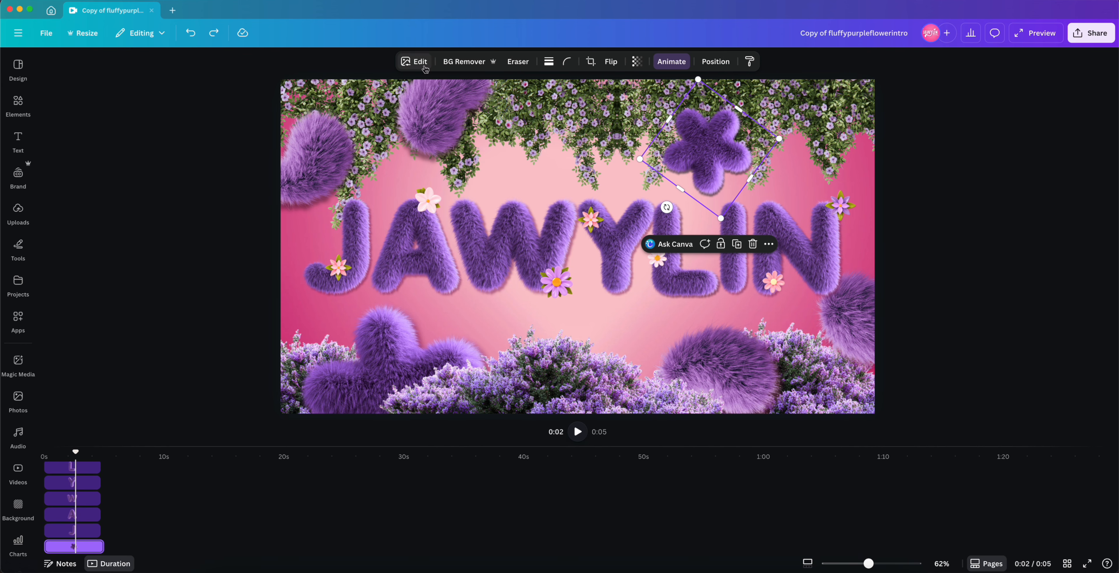
{"action": "left_click", "coordinate": [415, 62]}
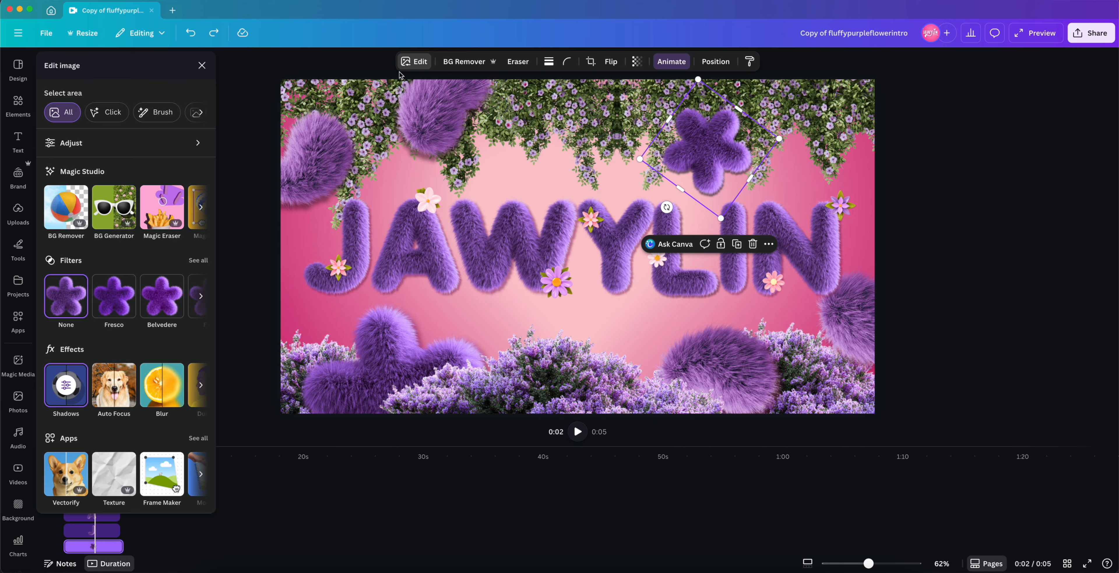
{"action": "left_click", "coordinate": [135, 144]}
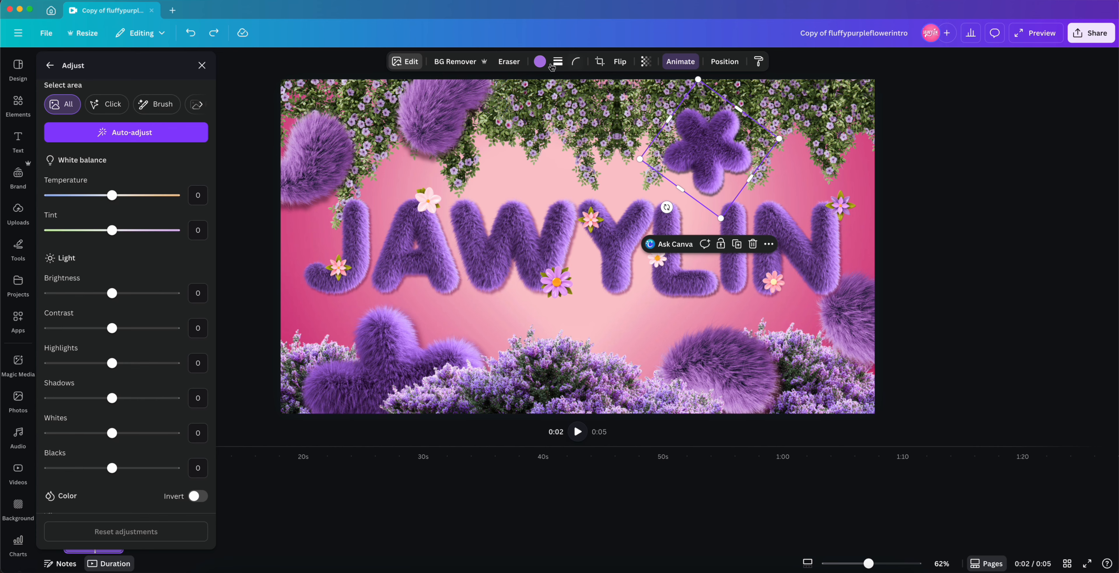
{"action": "left_click", "coordinate": [540, 62]}
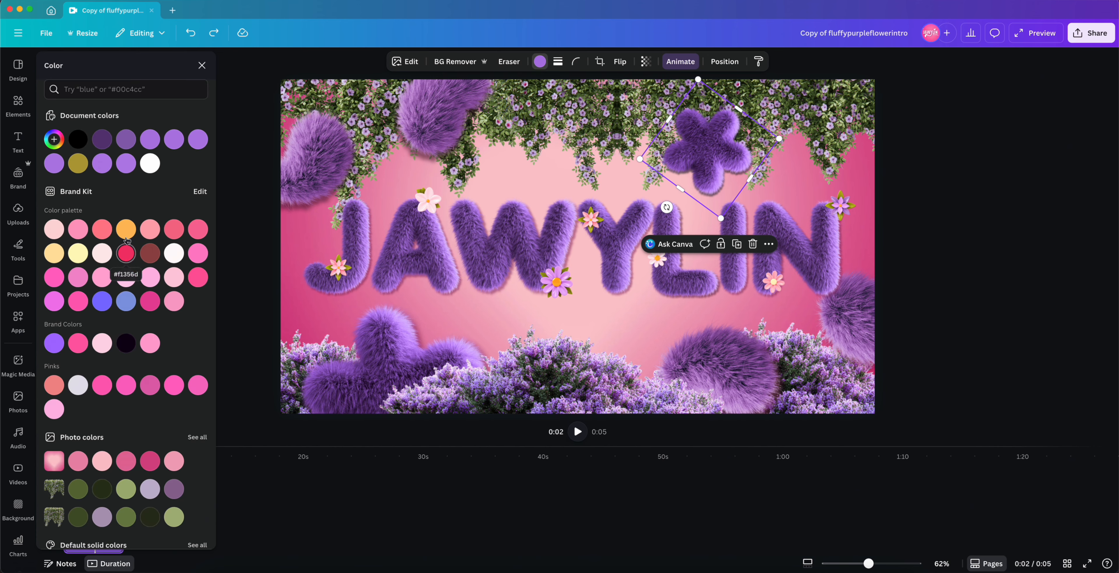
{"action": "left_click", "coordinate": [126, 229]}
{"action": "left_click", "coordinate": [126, 302]}
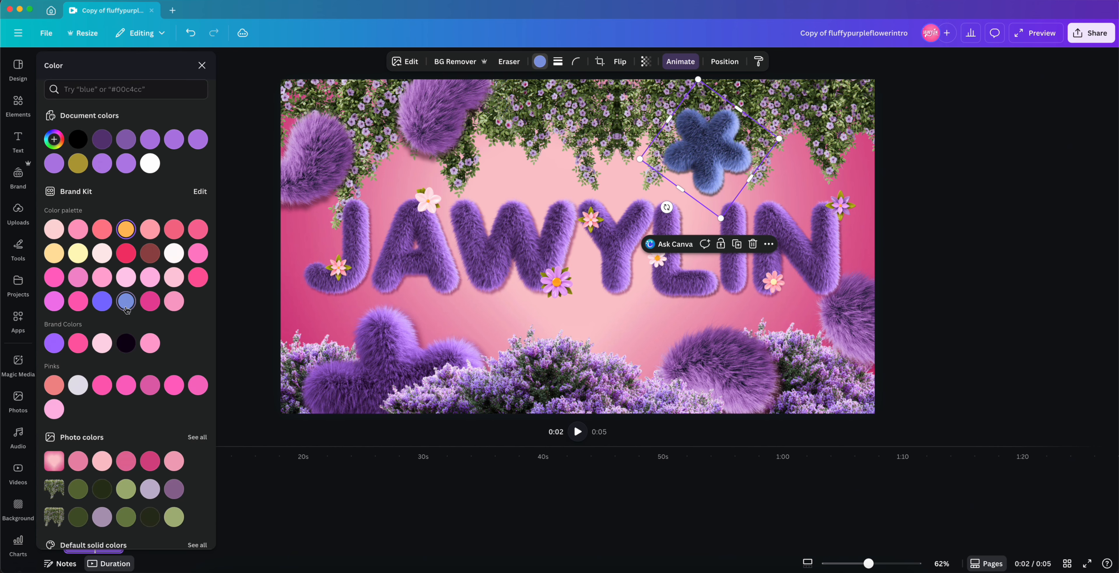
{"action": "key", "text": "super+z"}
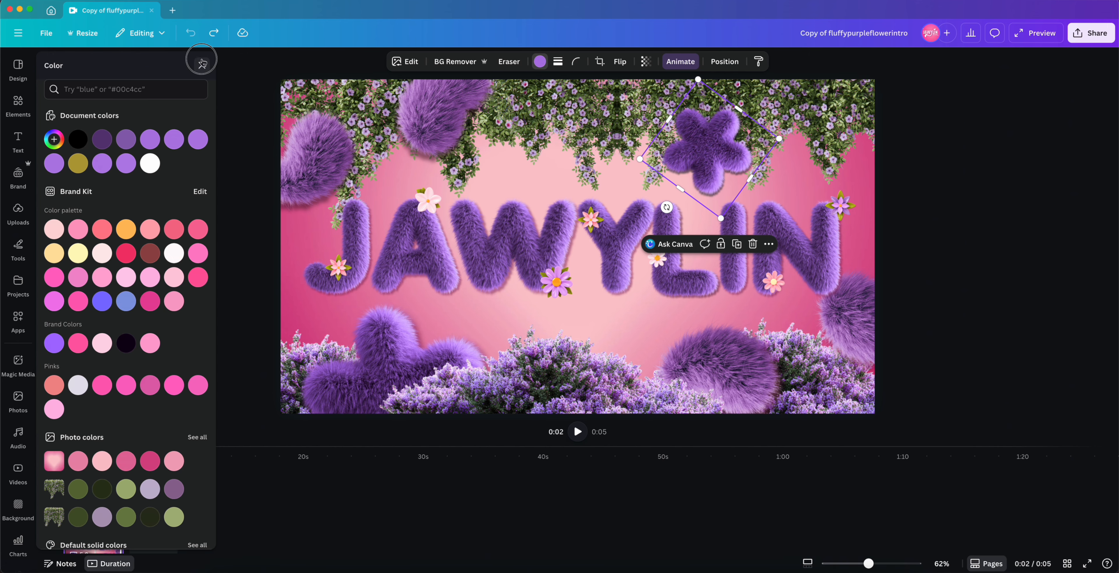
{"action": "left_click", "coordinate": [202, 64]}
{"action": "left_click", "coordinate": [942, 241]}
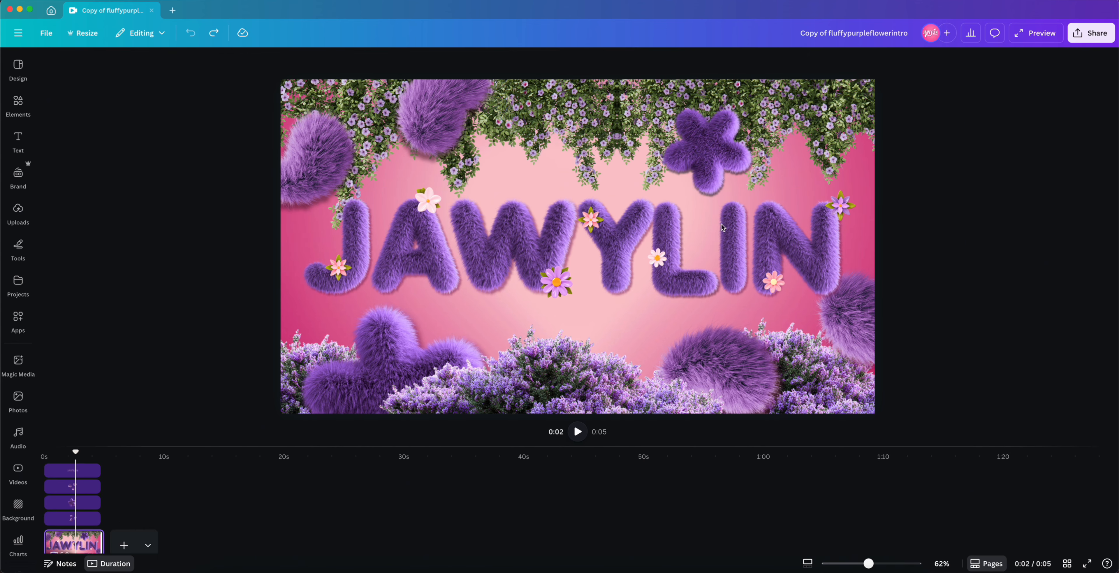
Step: Browse the animation options for the bushes element and for the page
{"action": "left_click", "coordinate": [477, 370]}
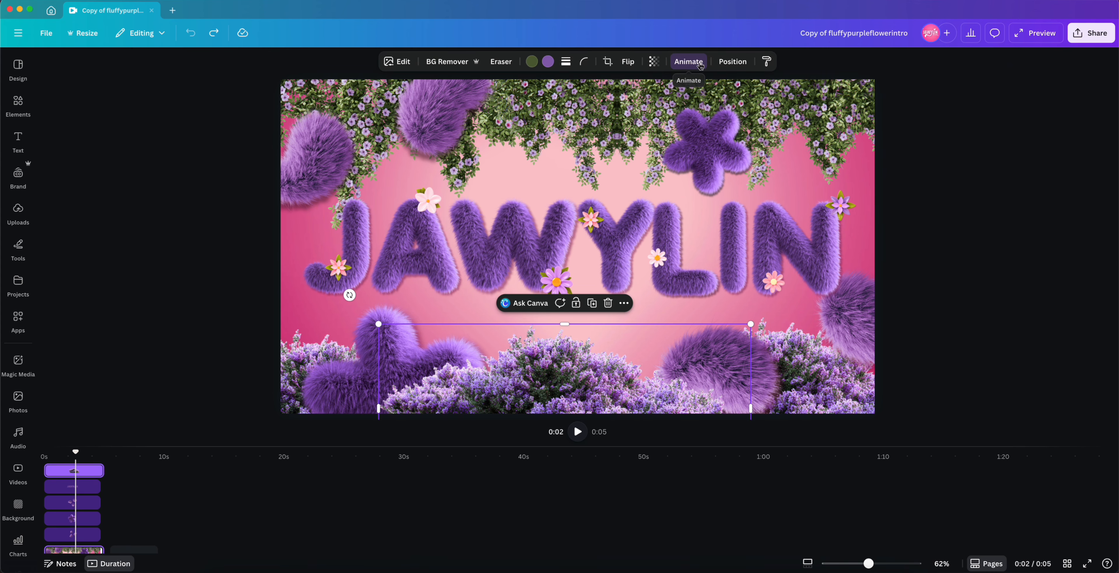
{"action": "left_click", "coordinate": [700, 66]}
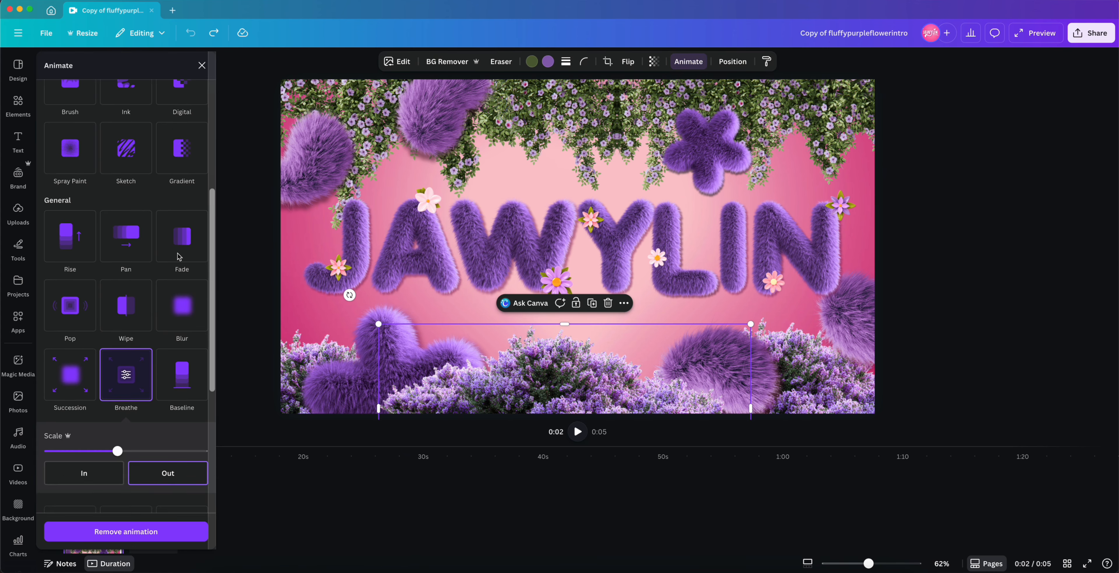
{"action": "scroll", "coordinate": [178, 256], "scroll_direction": "down", "scroll_amount": 3}
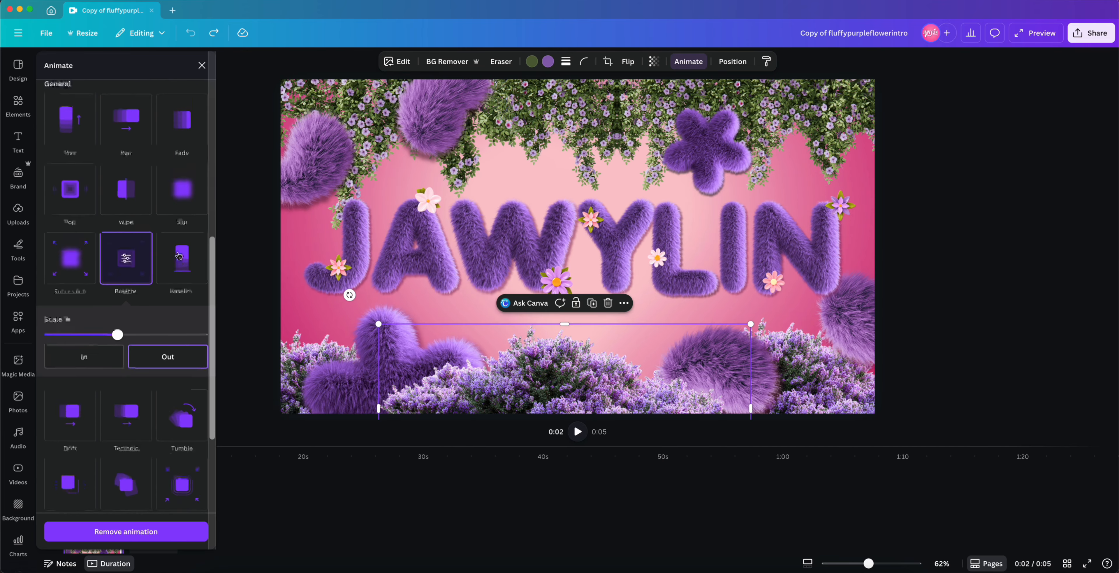
{"action": "scroll", "coordinate": [178, 256], "scroll_direction": "up", "scroll_amount": 8}
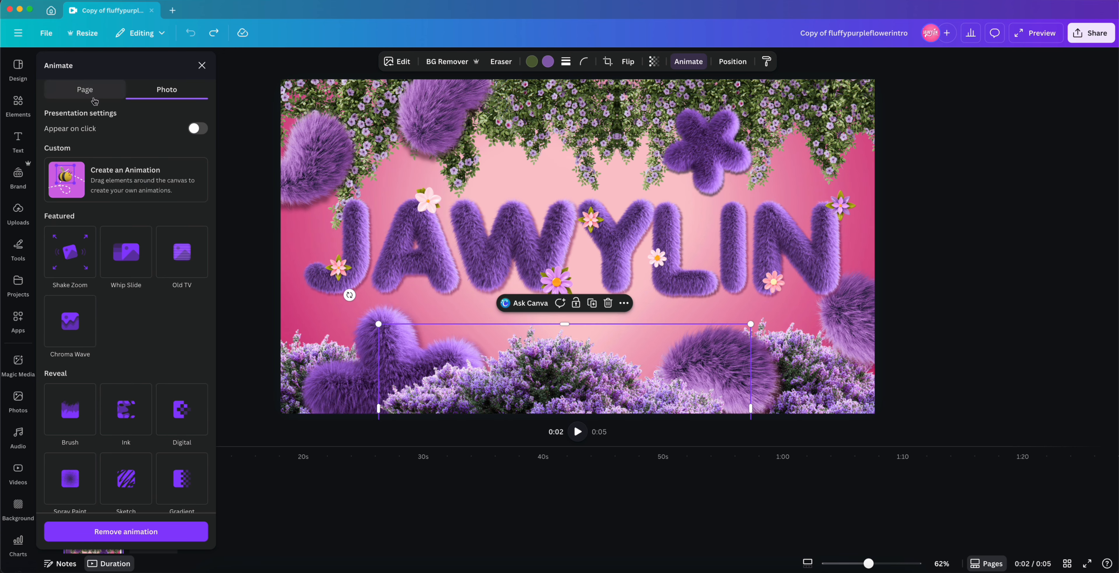
{"action": "left_click", "coordinate": [85, 90]}
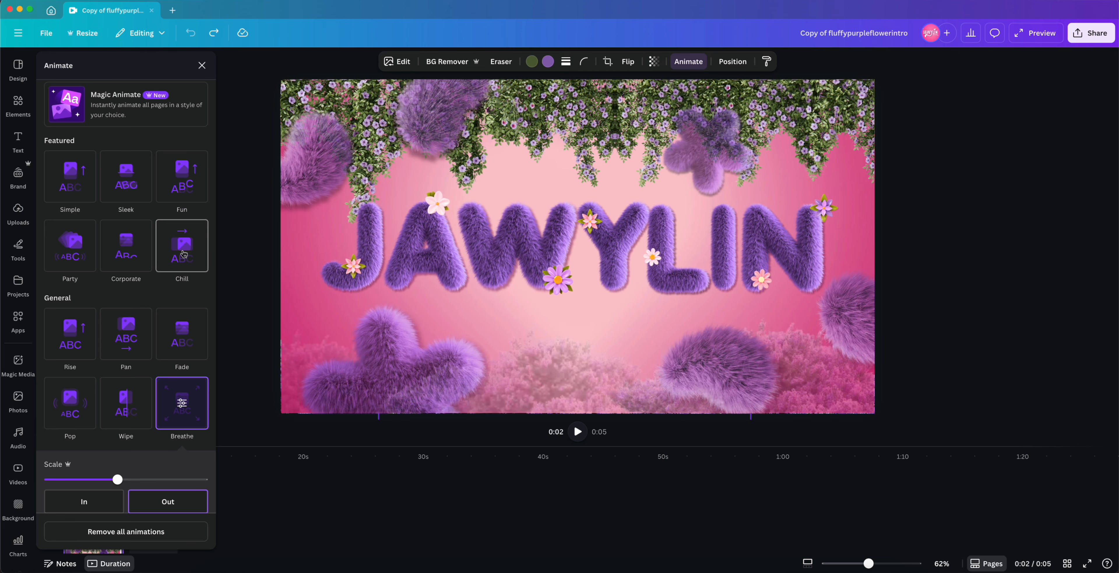
{"action": "left_click", "coordinate": [204, 65]}
Step: Open the info details for the W letter graphic
{"action": "left_click", "coordinate": [509, 246]}
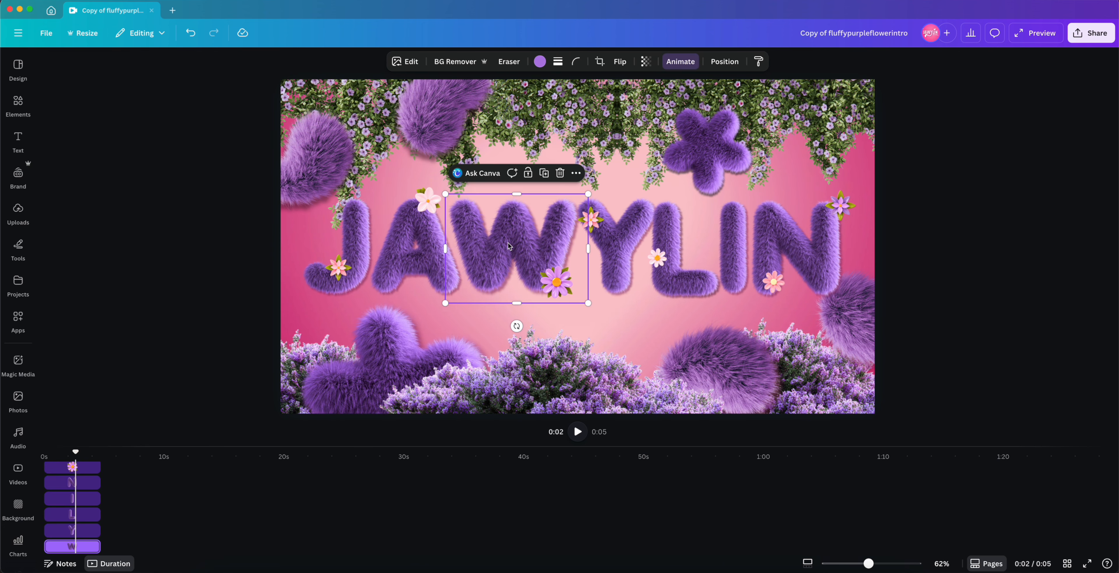
{"action": "right_click", "coordinate": [521, 225]}
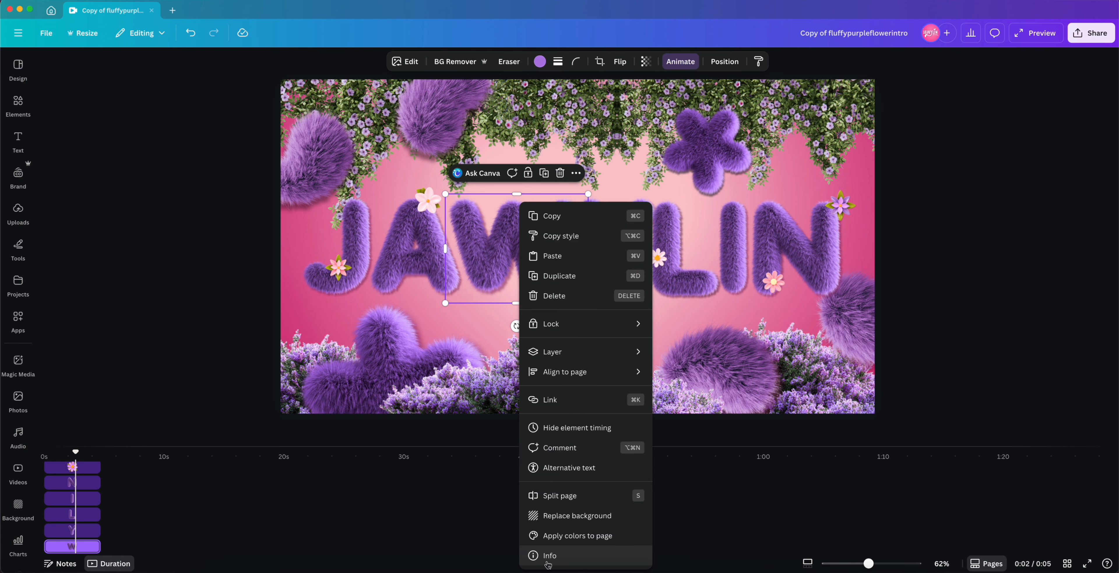
{"action": "left_click", "coordinate": [548, 556]}
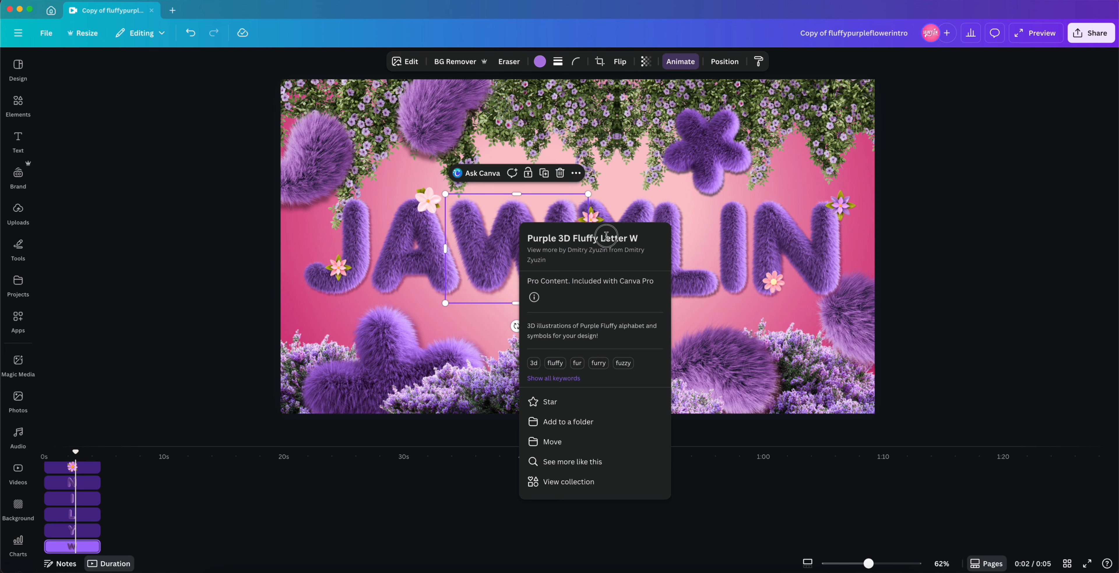
{"action": "left_click_drag", "start_coordinate": [629, 237], "coordinate": [524, 241]}
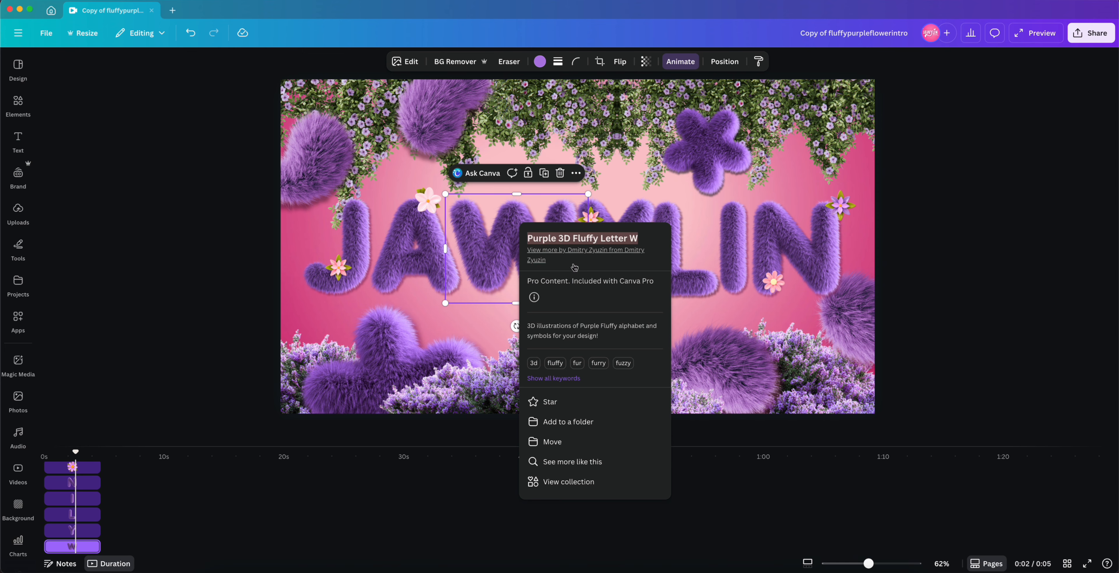
{"action": "left_click", "coordinate": [650, 239]}
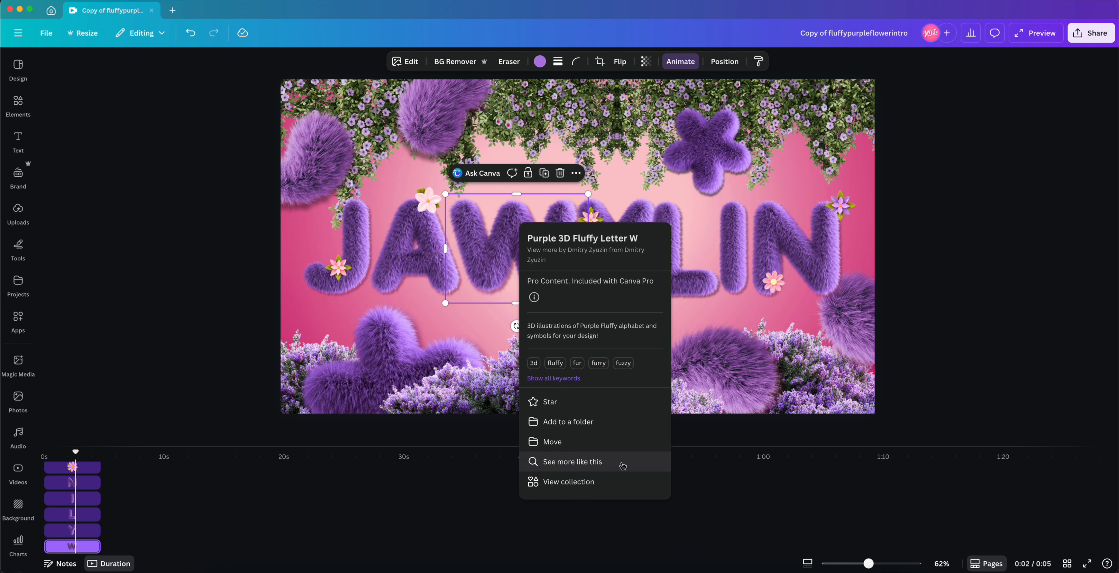
Step: Browse fluffy 3D letter graphics similar to the W
{"action": "left_click", "coordinate": [580, 463]}
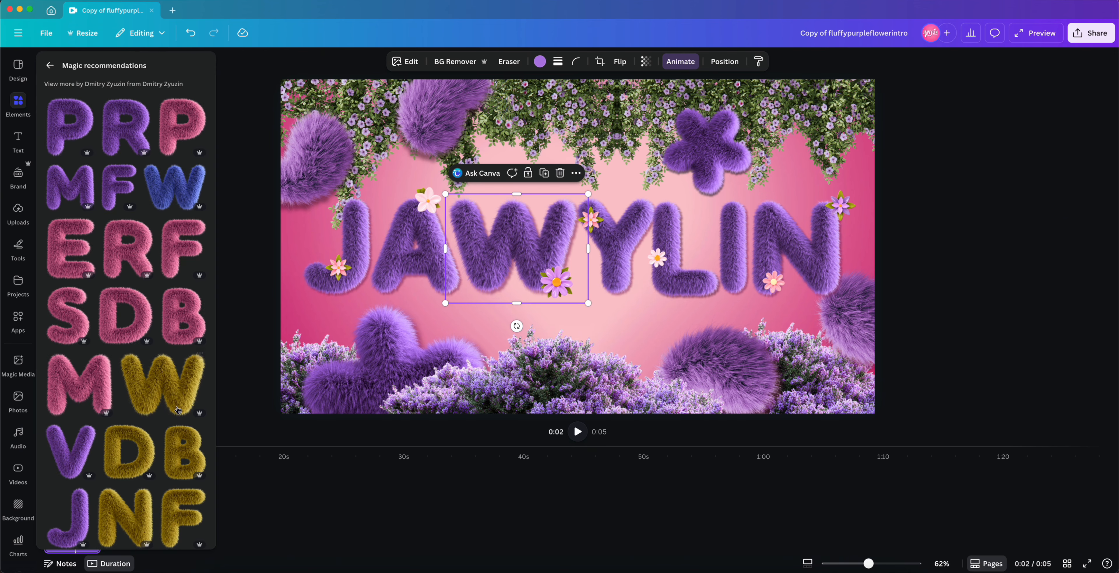
{"action": "scroll", "coordinate": [177, 410], "scroll_direction": "down", "scroll_amount": 7}
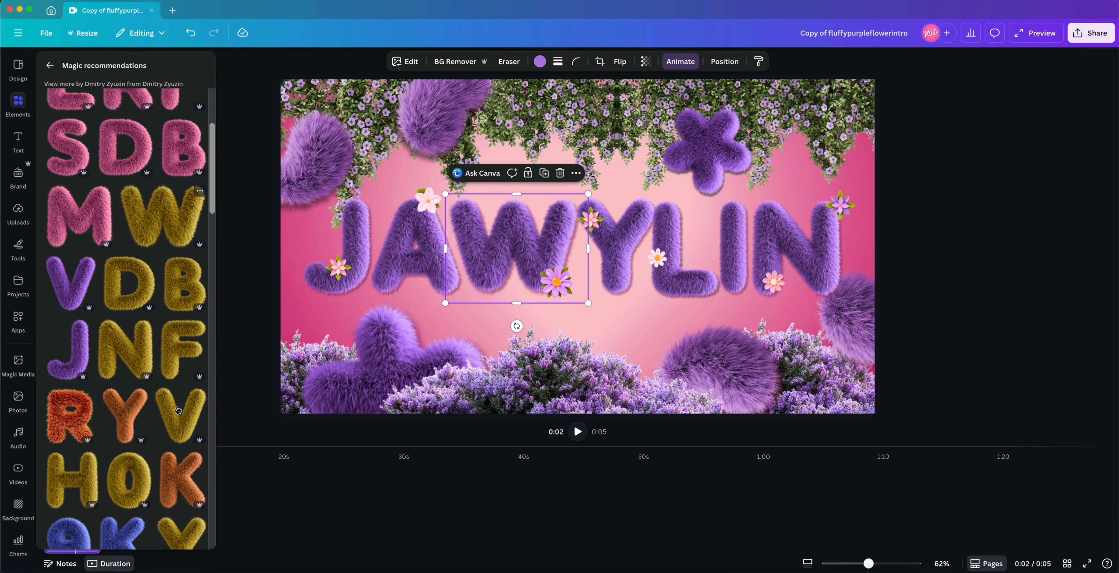
{"action": "scroll", "coordinate": [178, 409], "scroll_direction": "down", "scroll_amount": 2}
{"action": "scroll", "coordinate": [178, 410], "scroll_direction": "down", "scroll_amount": 3}
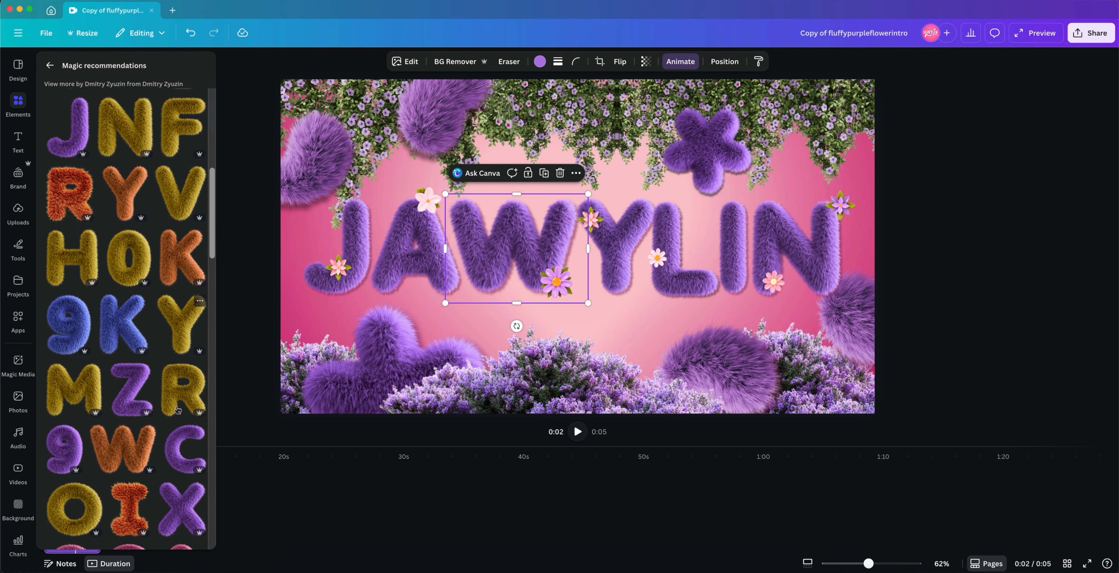
{"action": "scroll", "coordinate": [178, 410], "scroll_direction": "down", "scroll_amount": 6}
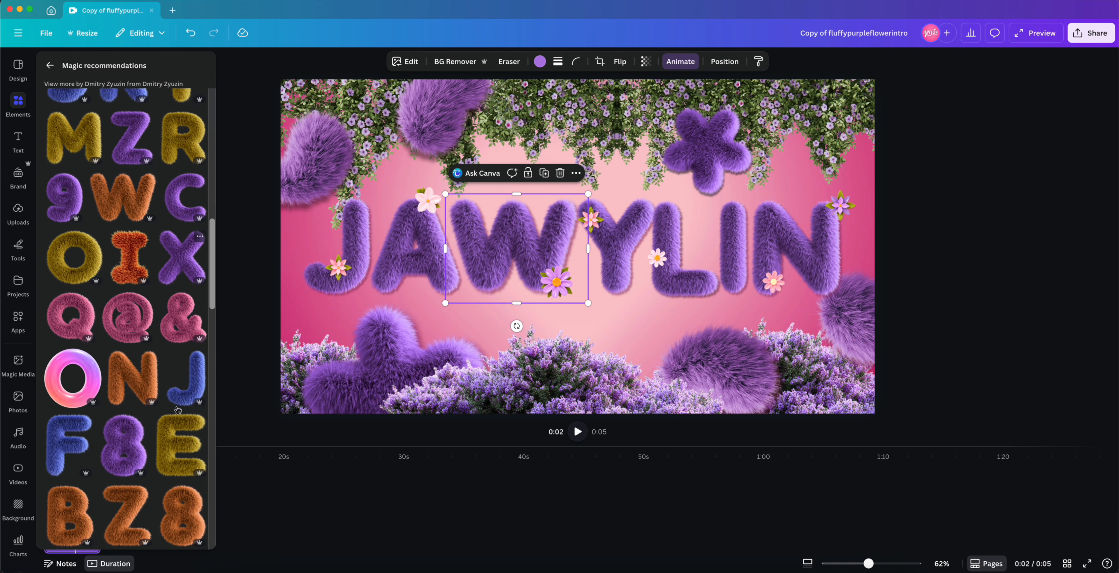
Step: Add fluffy purple 3D letter graphics from the recommendations to spell CUSTOM in place of the title
{"action": "scroll", "coordinate": [177, 410], "scroll_direction": "down", "scroll_amount": 3}
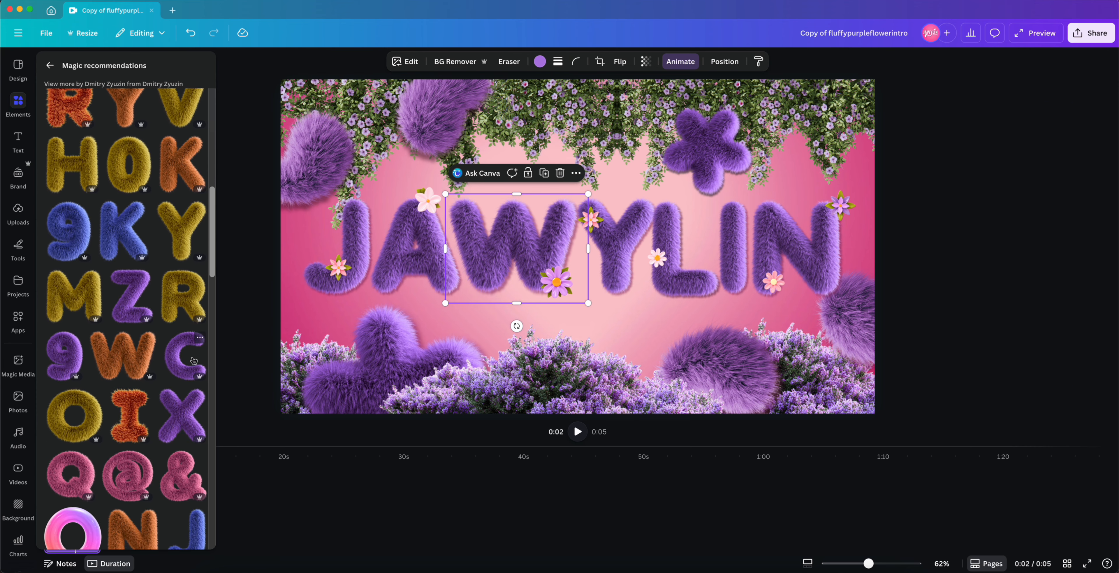
{"action": "left_click", "coordinate": [186, 360]}
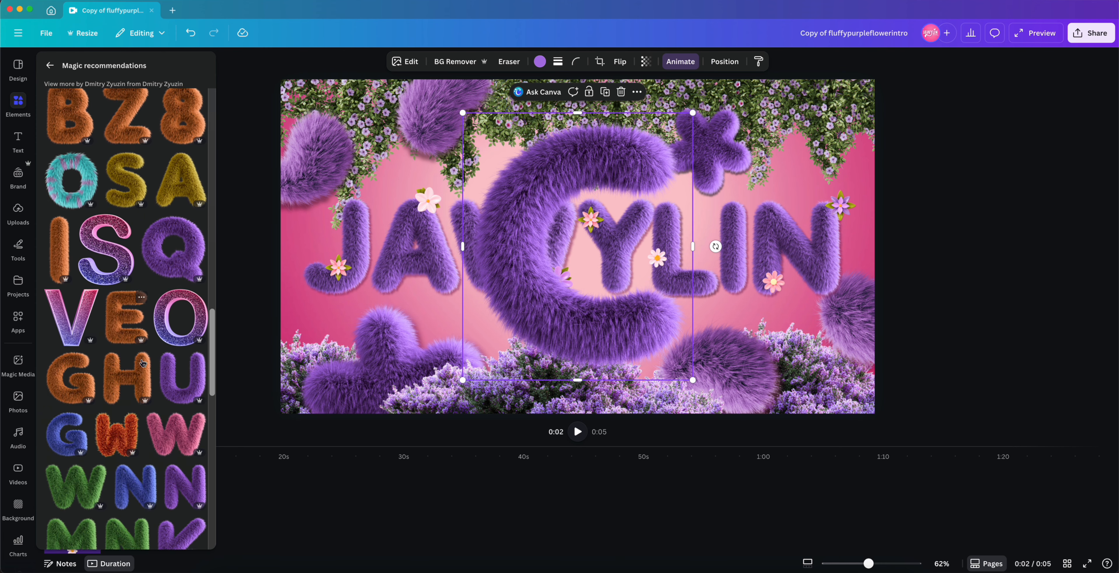
{"action": "left_click", "coordinate": [189, 342]}
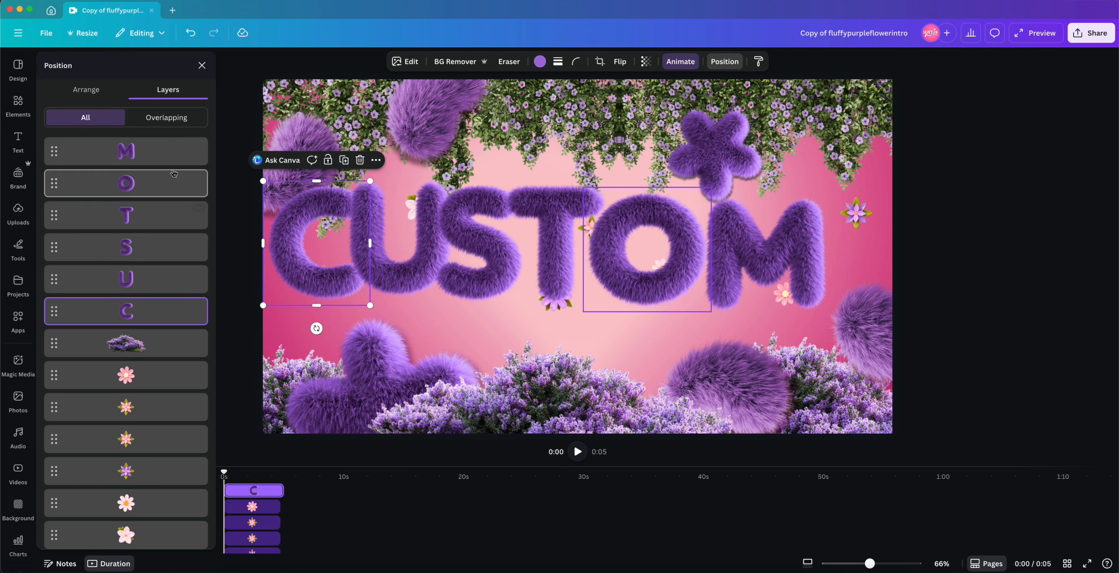
Step: Select the CUSTOM letters, deselect them, and nudge the T letter slightly downward
{"action": "left_click_drag", "start_coordinate": [858, 188], "coordinate": [802, 217]}
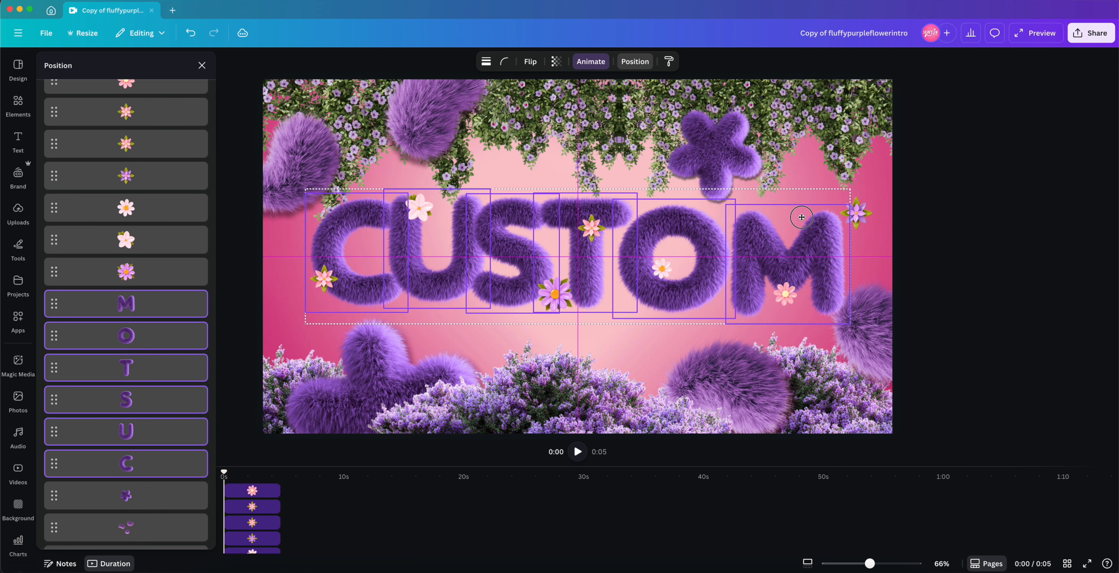
{"action": "key", "text": "Escape"}
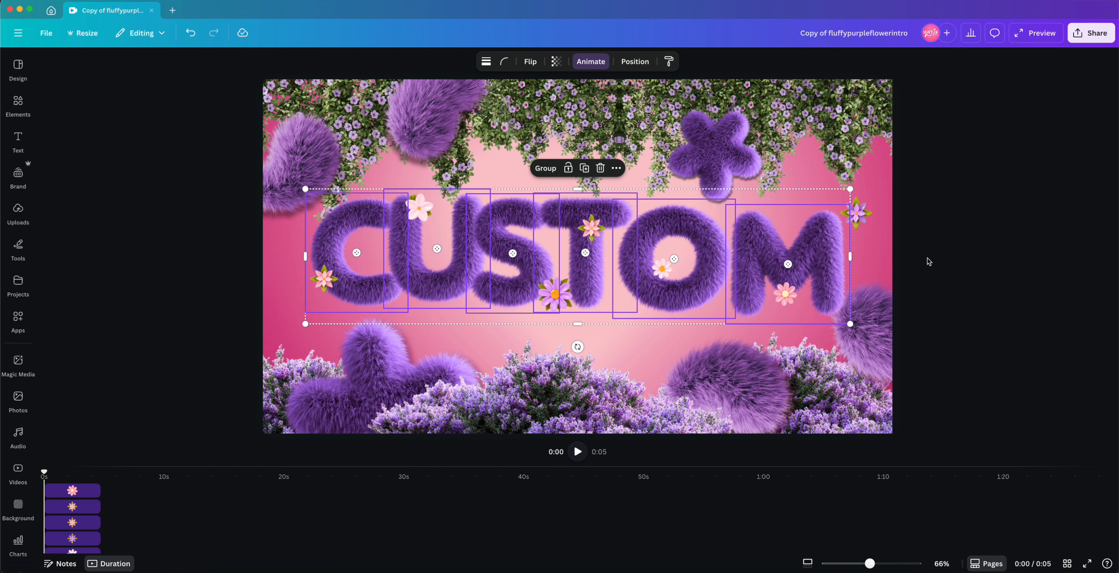
{"action": "left_click", "coordinate": [929, 261]}
{"action": "left_click", "coordinate": [656, 259]}
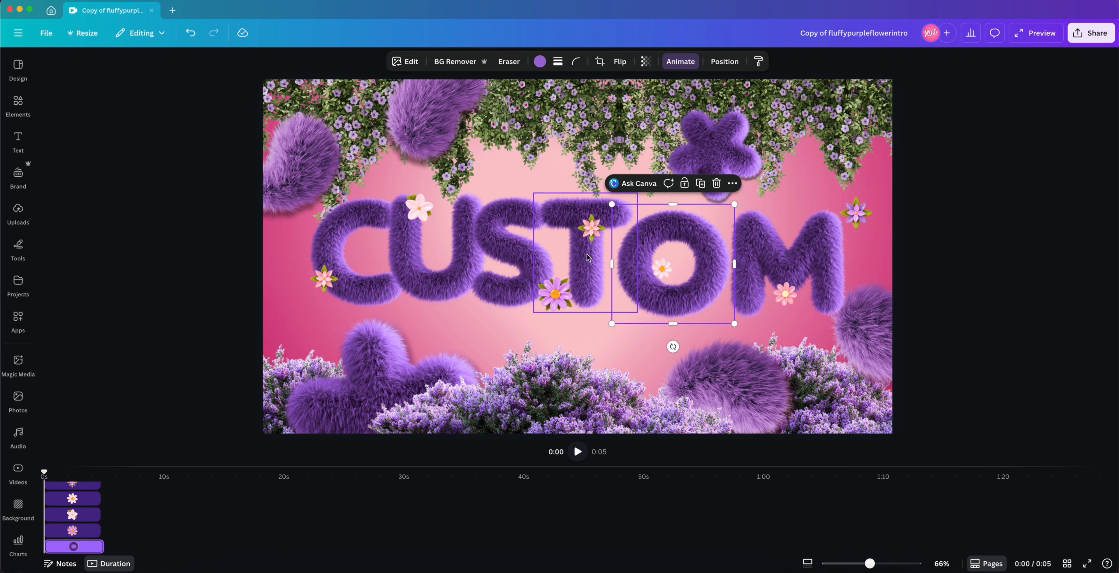
{"action": "left_click_drag", "start_coordinate": [587, 257], "coordinate": [586, 266]}
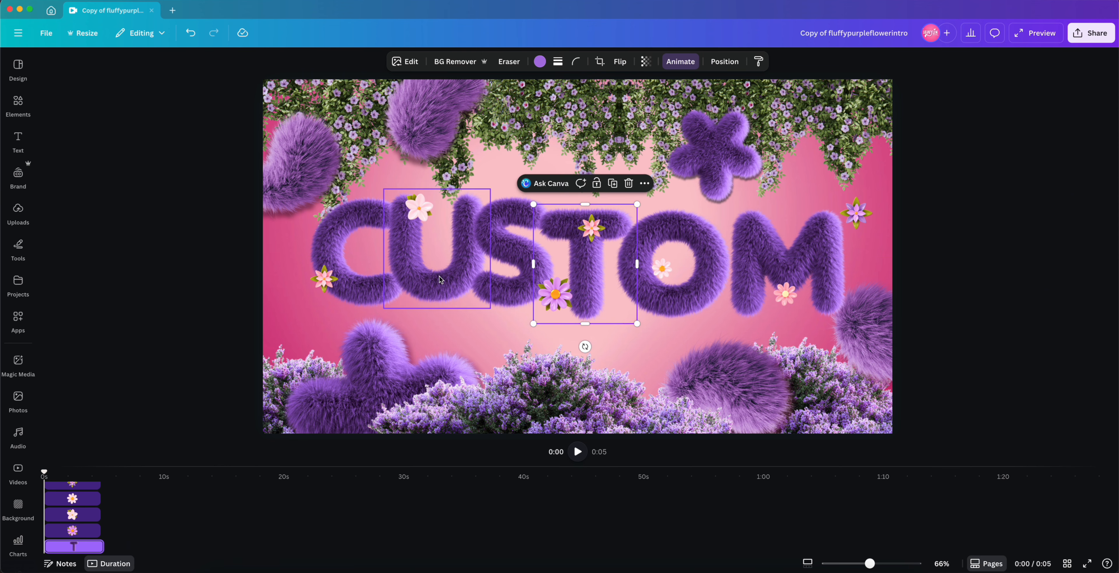
Step: Select the C, U and S letters together and shift them slightly down and to the left
{"action": "left_click", "coordinate": [512, 256]}
{"action": "left_click", "coordinate": [437, 257], "text": "shift"}
{"action": "left_click", "coordinate": [371, 247], "text": "shift"}
{"action": "left_click_drag", "start_coordinate": [474, 230], "coordinate": [465, 238]}
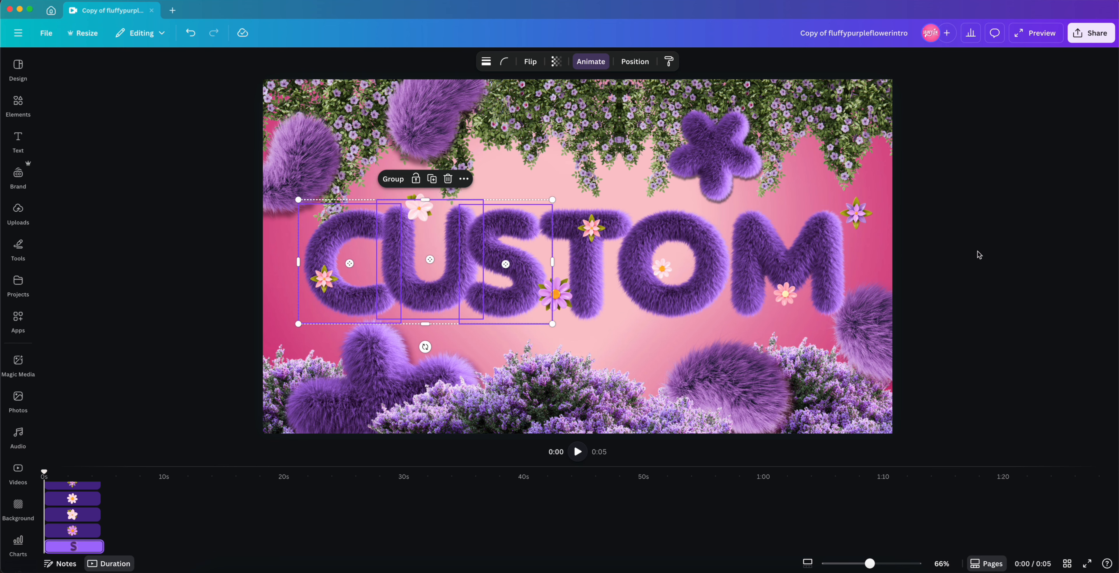
Step: Reposition the small daisy flowers so each sits on a letter of CUSTOM
{"action": "left_click", "coordinate": [977, 252]}
{"action": "left_click", "coordinate": [329, 285]}
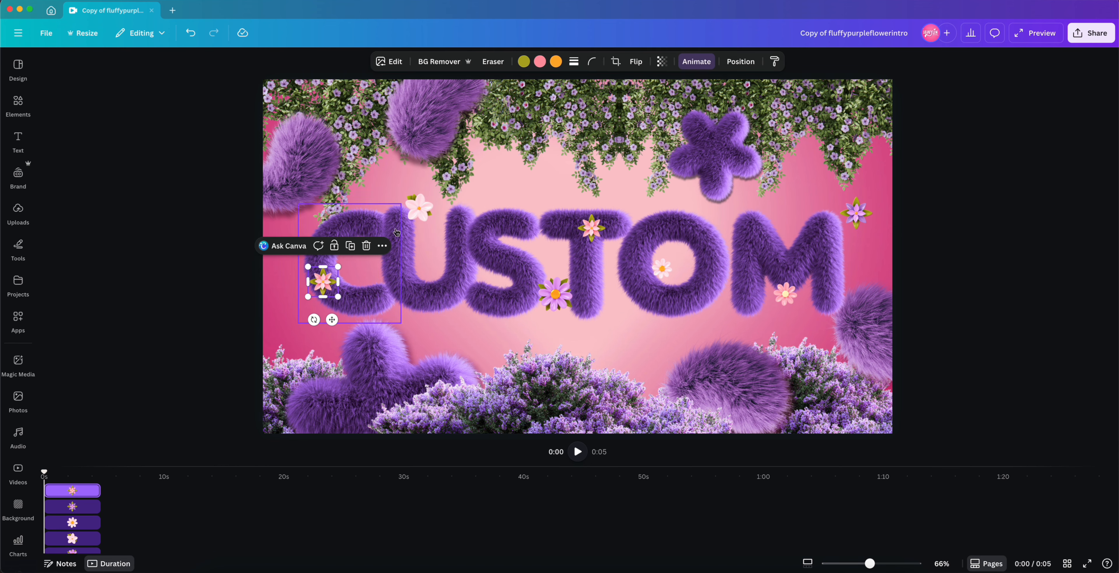
{"action": "left_click_drag", "start_coordinate": [415, 214], "coordinate": [399, 222]}
{"action": "left_click_drag", "start_coordinate": [555, 300], "coordinate": [519, 306]}
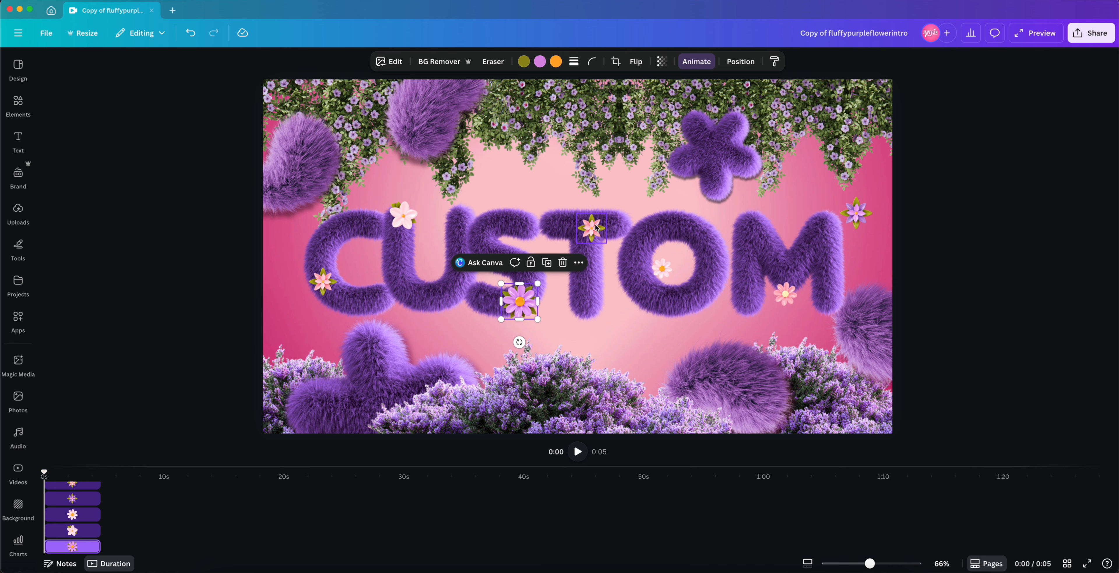
{"action": "left_click_drag", "start_coordinate": [597, 225], "coordinate": [611, 219]}
{"action": "left_click_drag", "start_coordinate": [662, 268], "coordinate": [647, 298]}
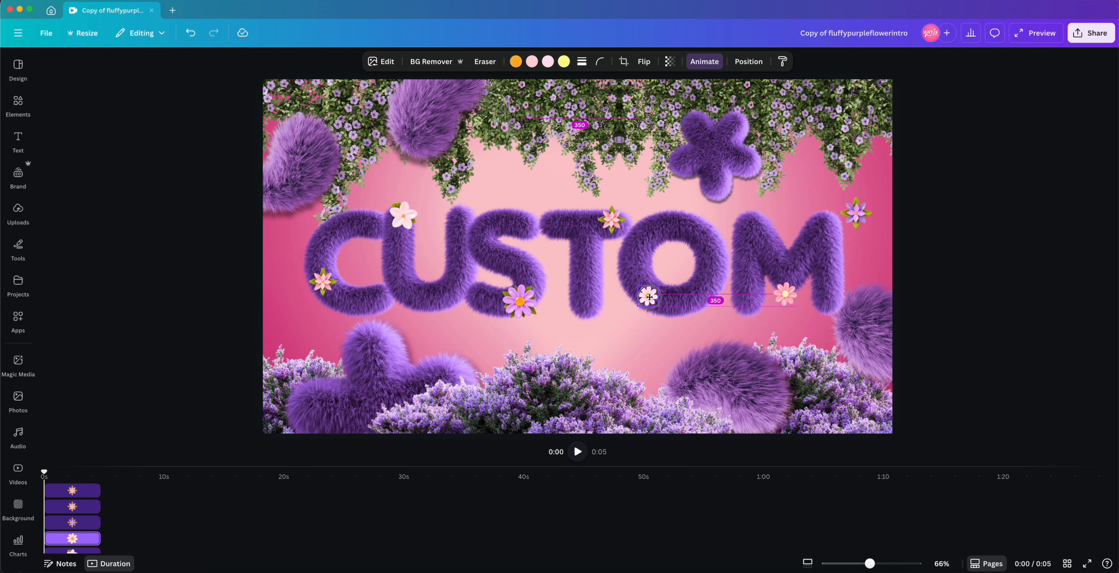
{"action": "left_click_drag", "start_coordinate": [782, 295], "coordinate": [740, 269]}
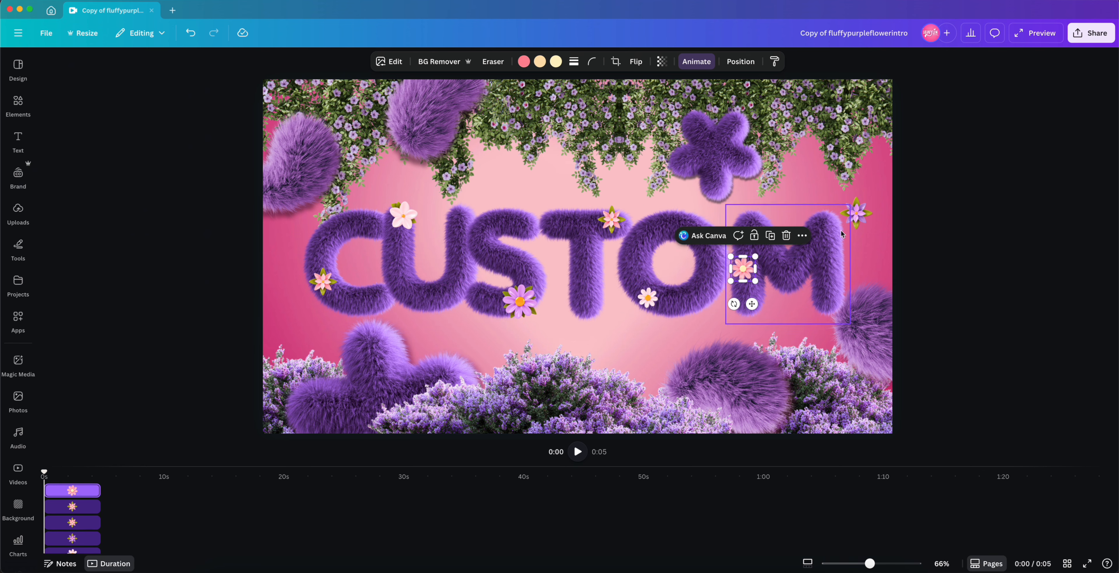
{"action": "left_click_drag", "start_coordinate": [853, 221], "coordinate": [830, 237]}
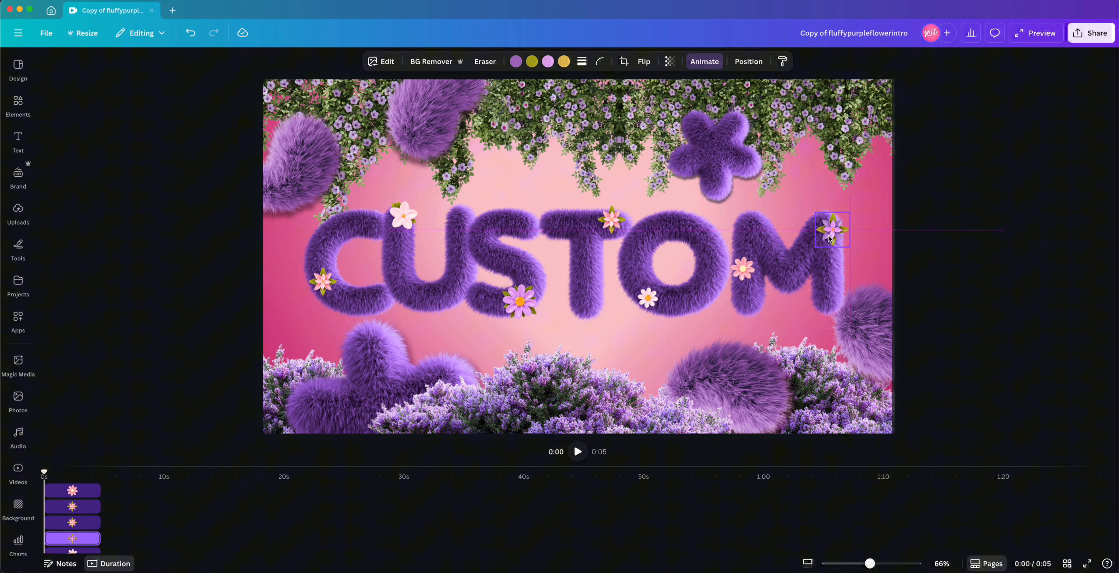
Step: Scrub the timeline playhead to preview the intro at about 0:02
{"action": "left_click", "coordinate": [506, 258]}
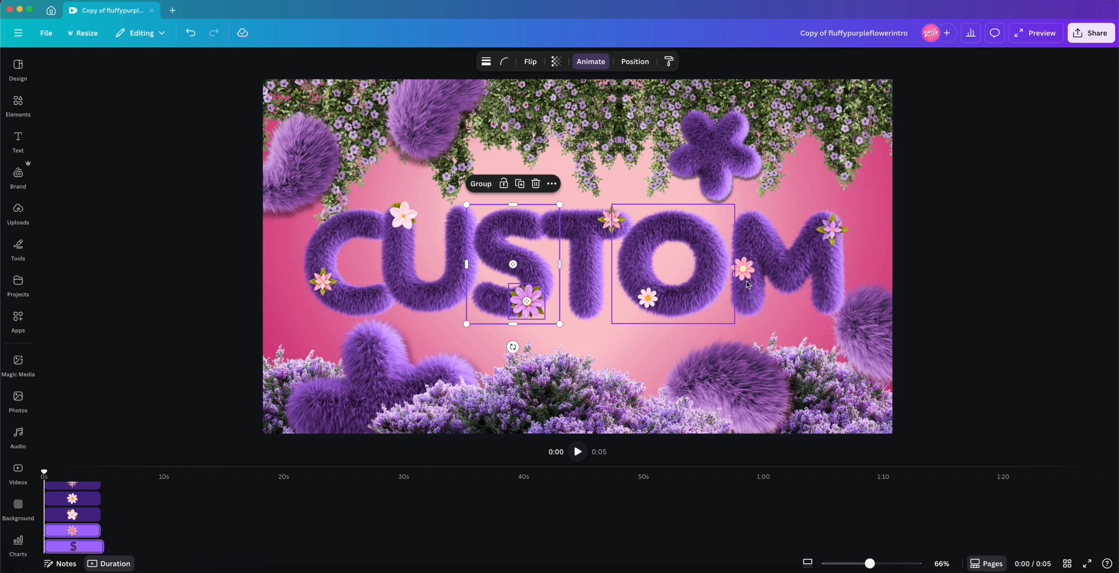
{"action": "left_click", "coordinate": [105, 474]}
{"action": "left_click_drag", "start_coordinate": [104, 475], "coordinate": [78, 474]}
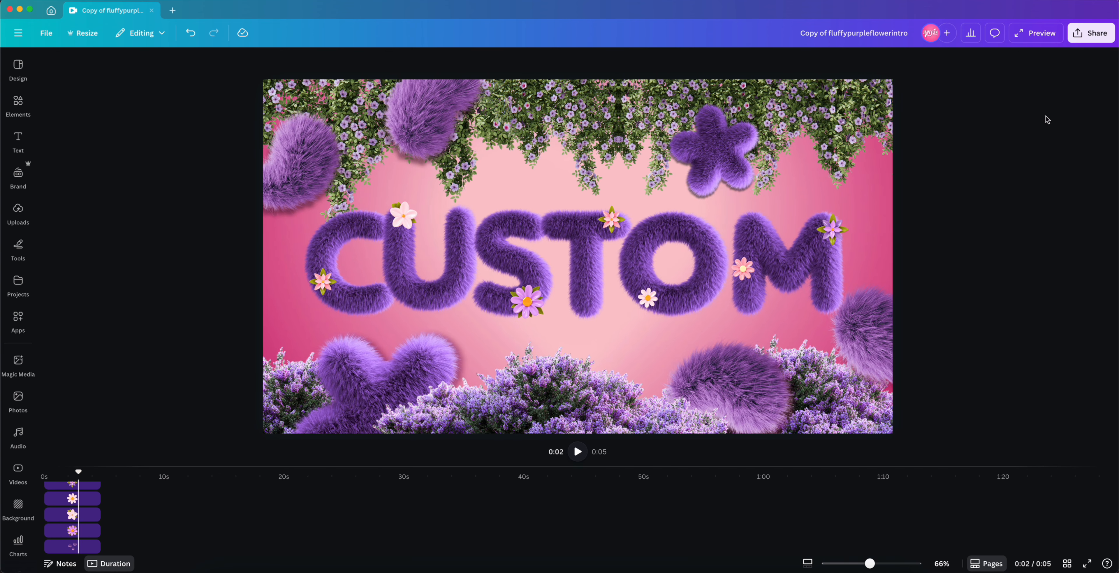